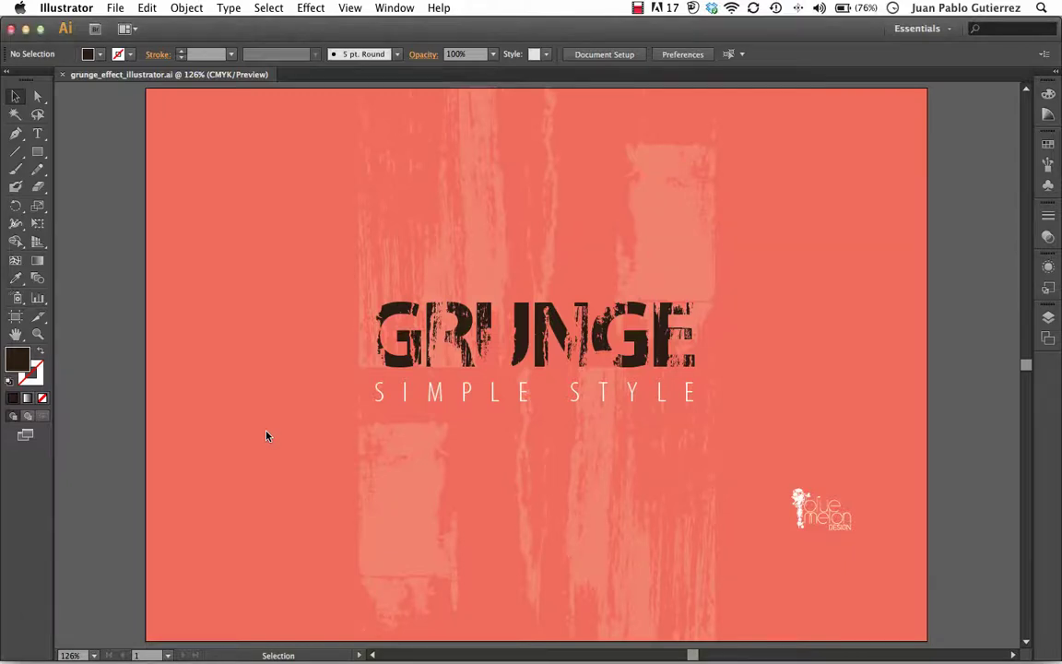
Show the GRUNGE poster full screen without panels, zoomed in and centred on the artboard.
key("f")
left_click_drag(265, 432, 303, 483)
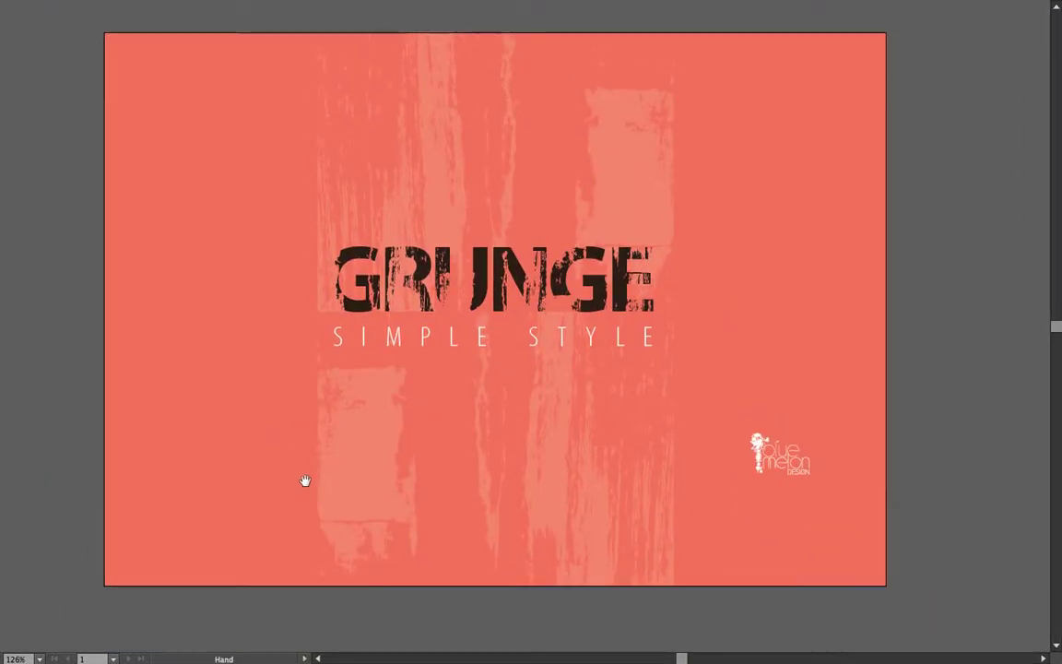
key("ctrl+plus")
left_click_drag(675, 457, 616, 419)
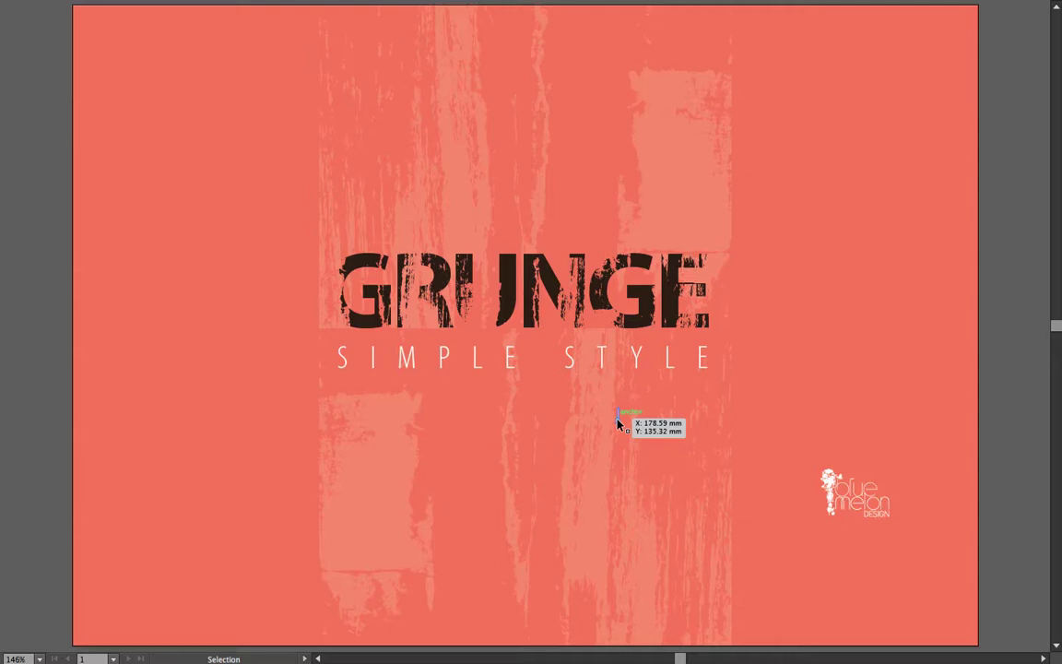
Replace the GRUNGE heading text with 'HELLO...' and deselect it.
key("t")
double_click(549, 286)
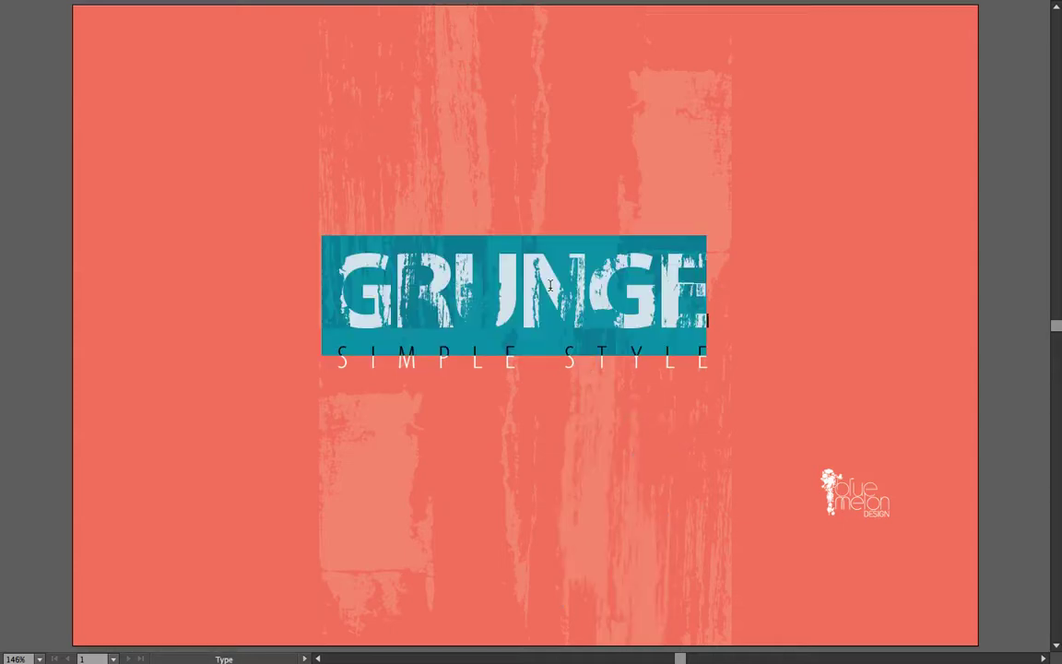
type("HELLO")
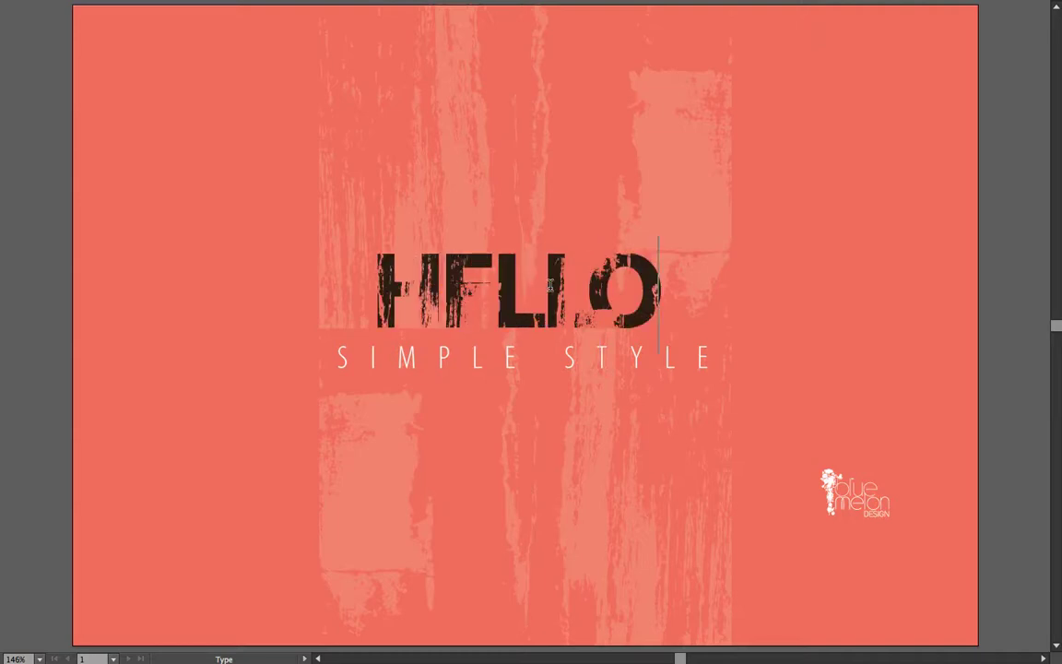
type("...")
key("Escape")
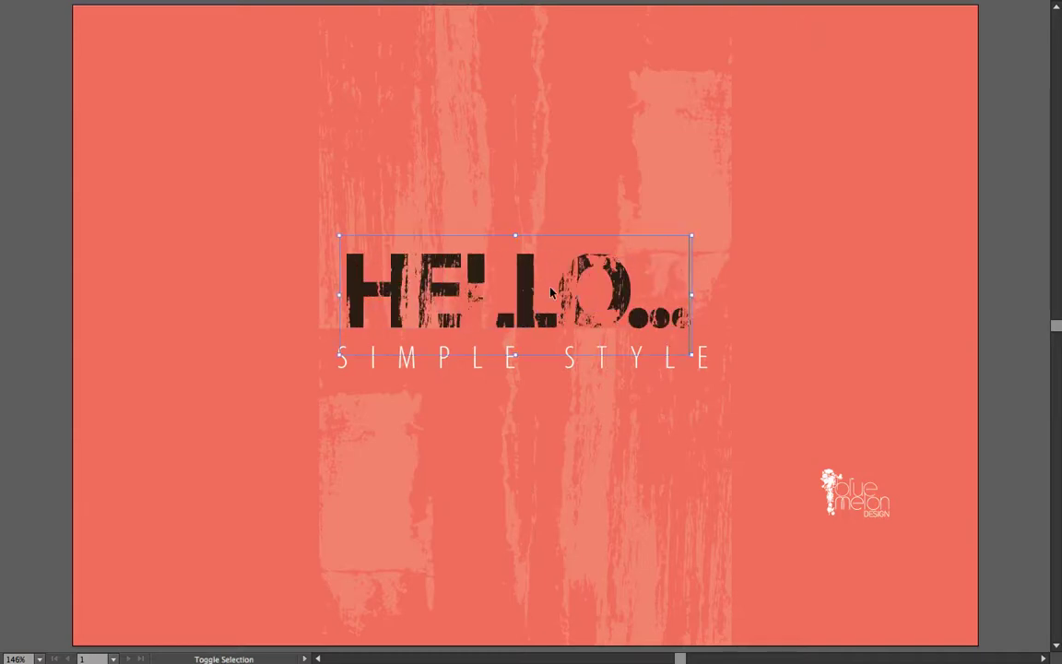
left_click(337, 290)
Bring the panels and toolbars back and scroll the view of the poster.
key("f")
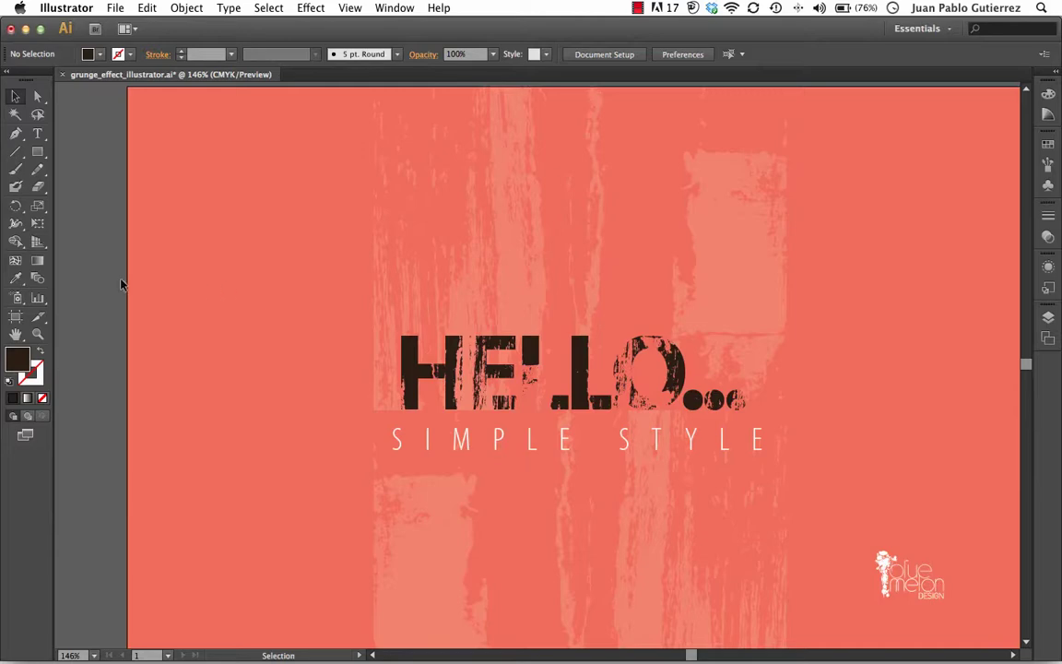
scroll(313, 279, "down", 2)
scroll(313, 279, "right", 2)
Check the artwork in Outline view, return to Preview, and switch to full screen.
key("super+y")
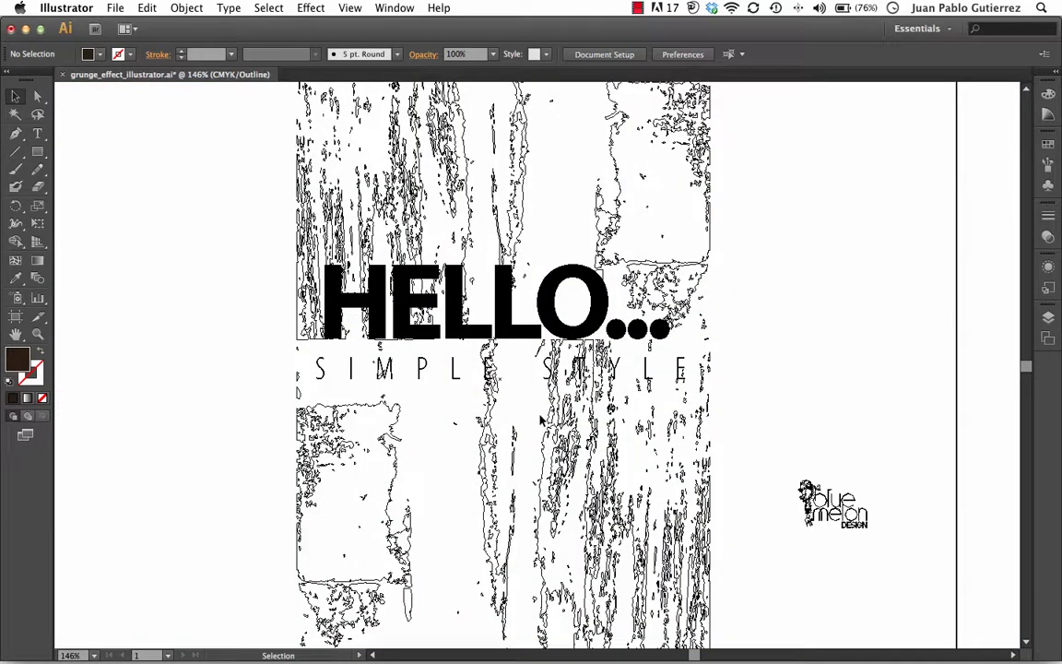
key("super+y")
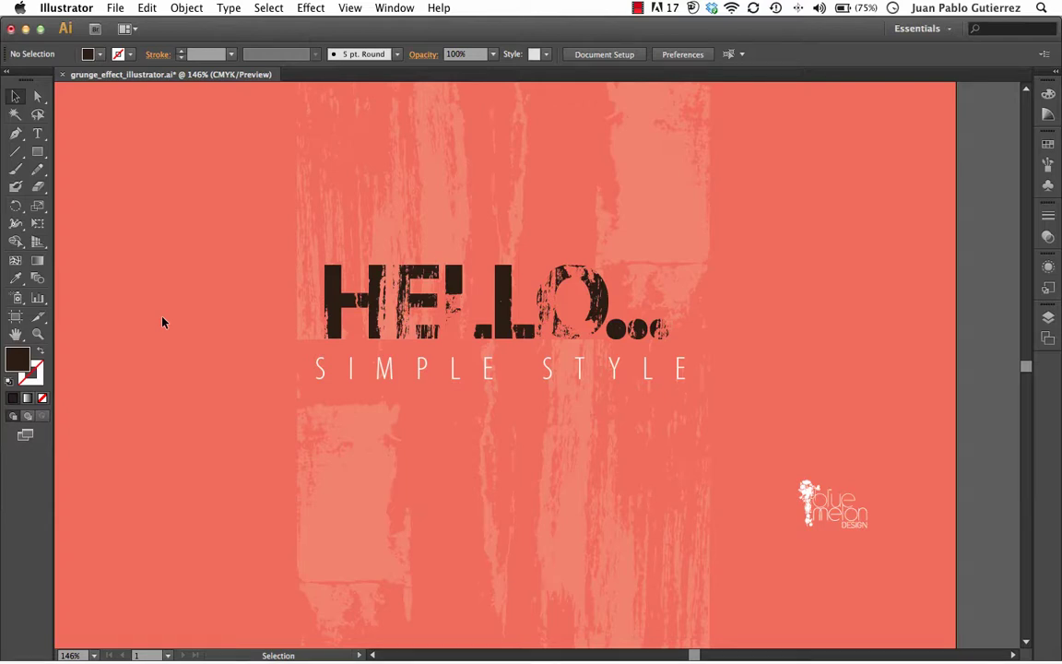
key("f")
key("f")
key("f")
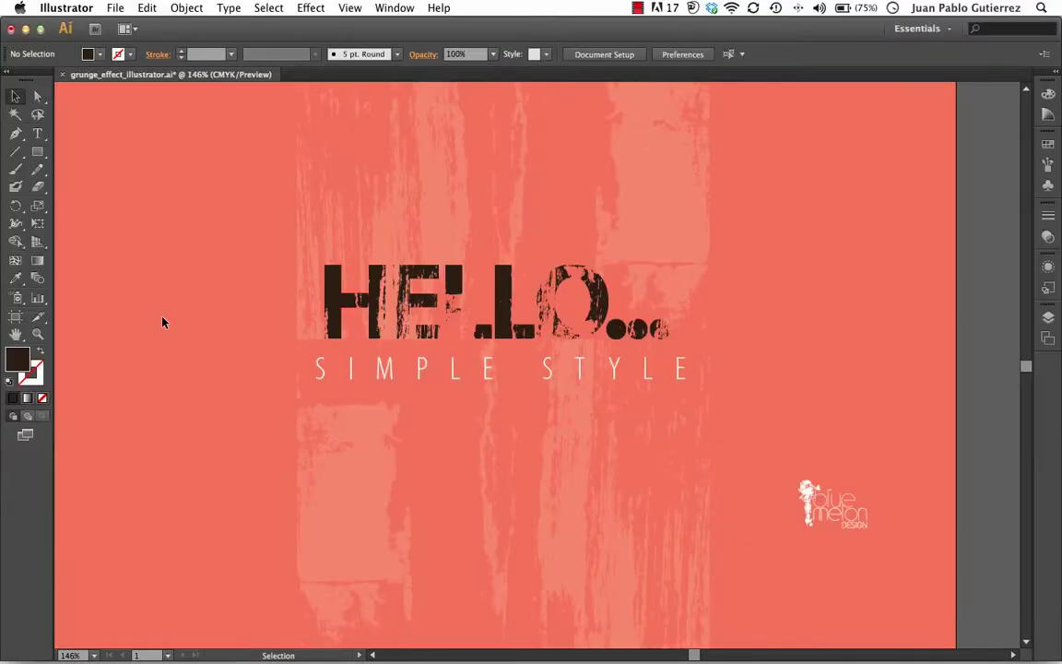
Open wood_original.jpg from the desktop in Photoshop by dropping it on the Dock icon.
key("F11")
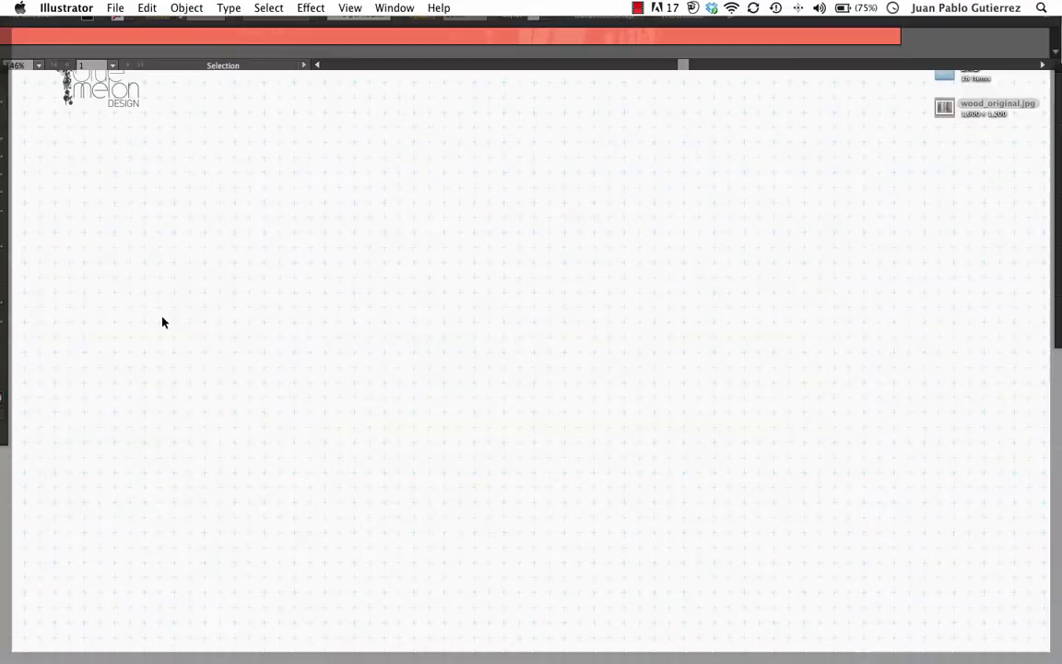
left_click(967, 109)
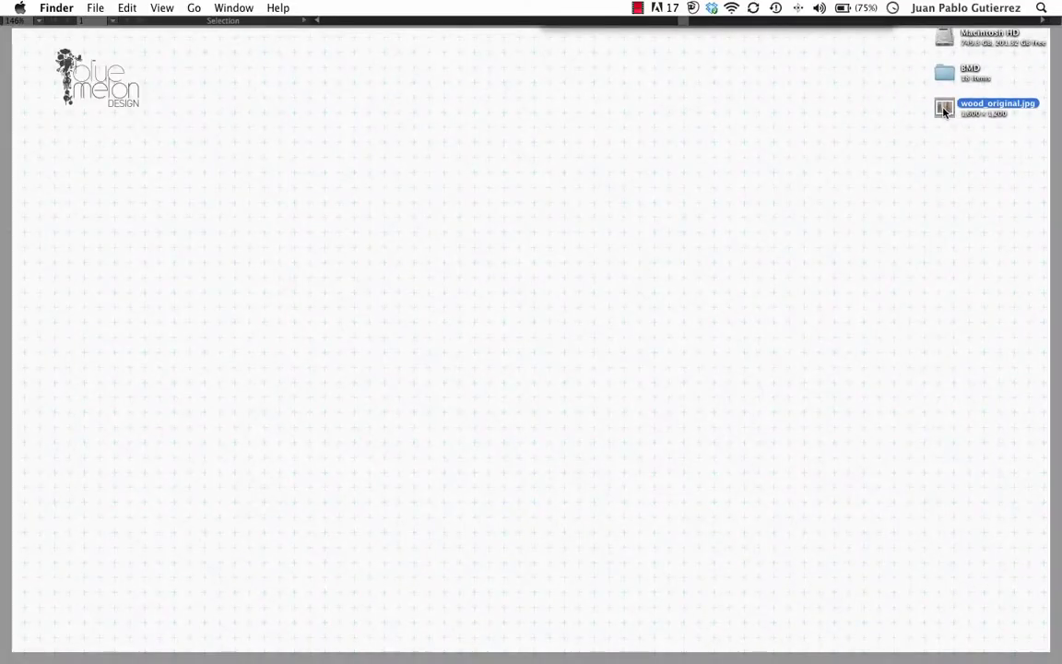
left_click_drag(945, 111, 556, 648)
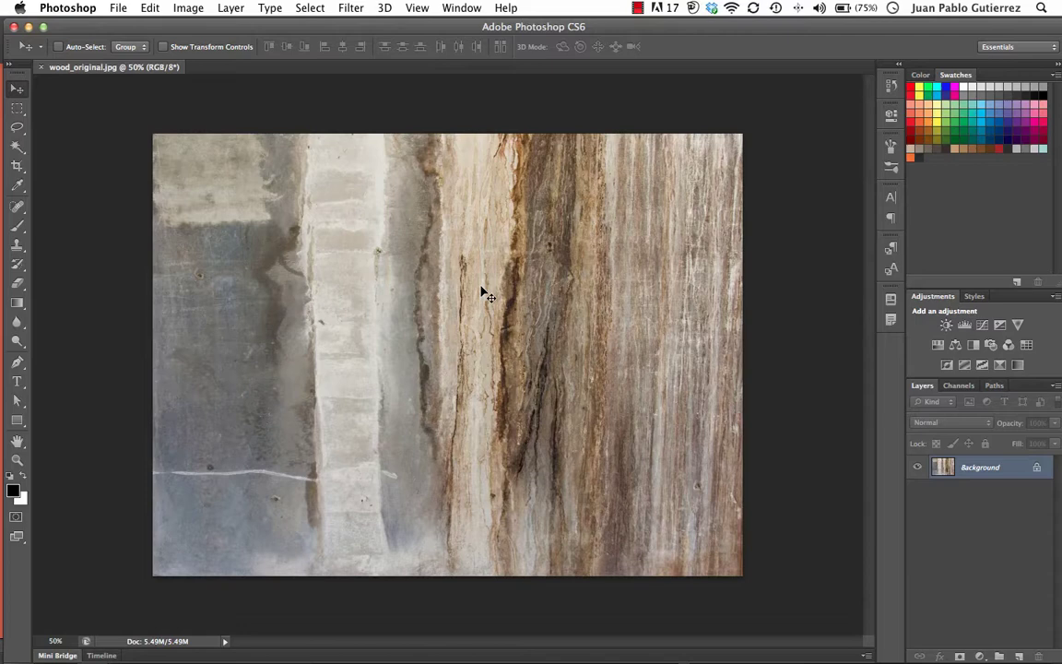
Preview the wood image with Quick Look in Finder, then return to Illustrator.
key("super+Tab")
key("space")
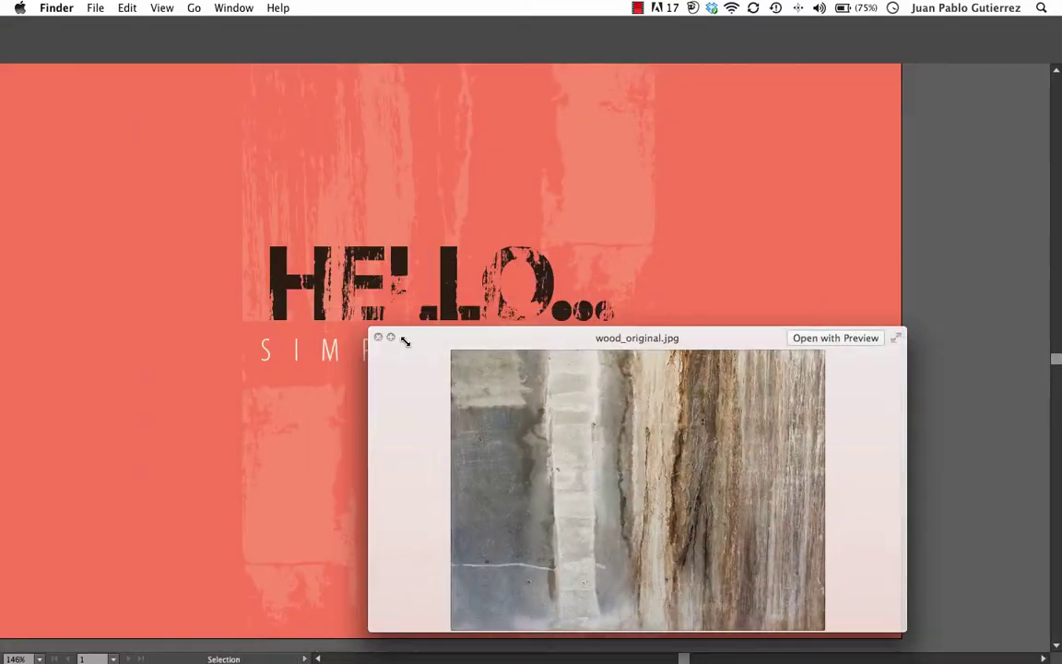
key("super+Tab")
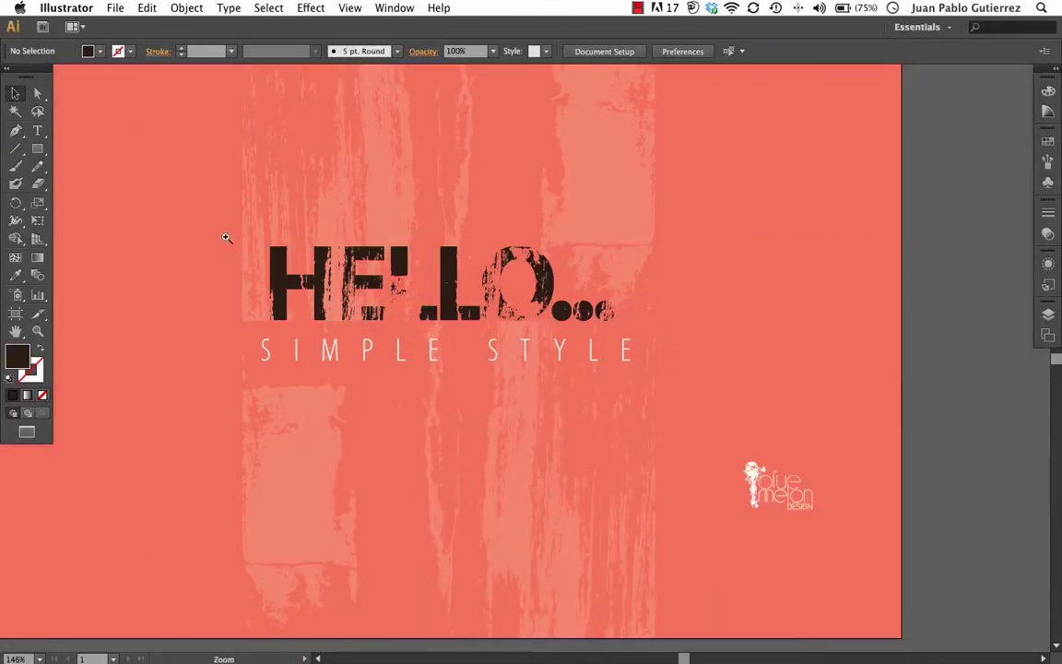
Zoom in on the H and E letters' grunge texture, then fit the artboard in view.
left_click_drag(513, 359, 242, 230)
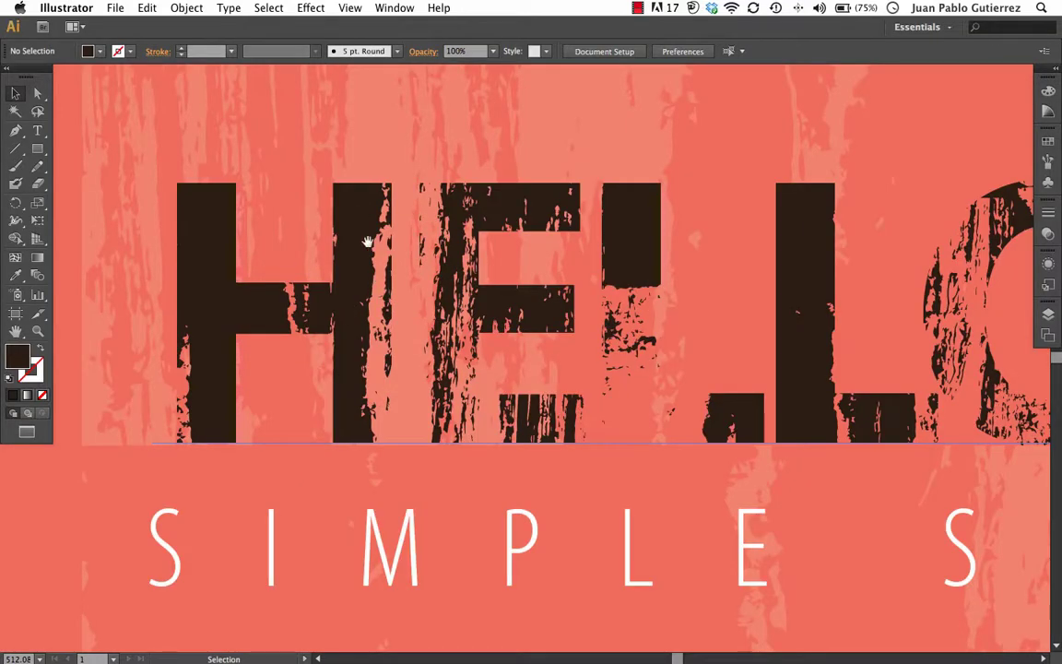
key("super+space")
left_click_drag(584, 382, 410, 168)
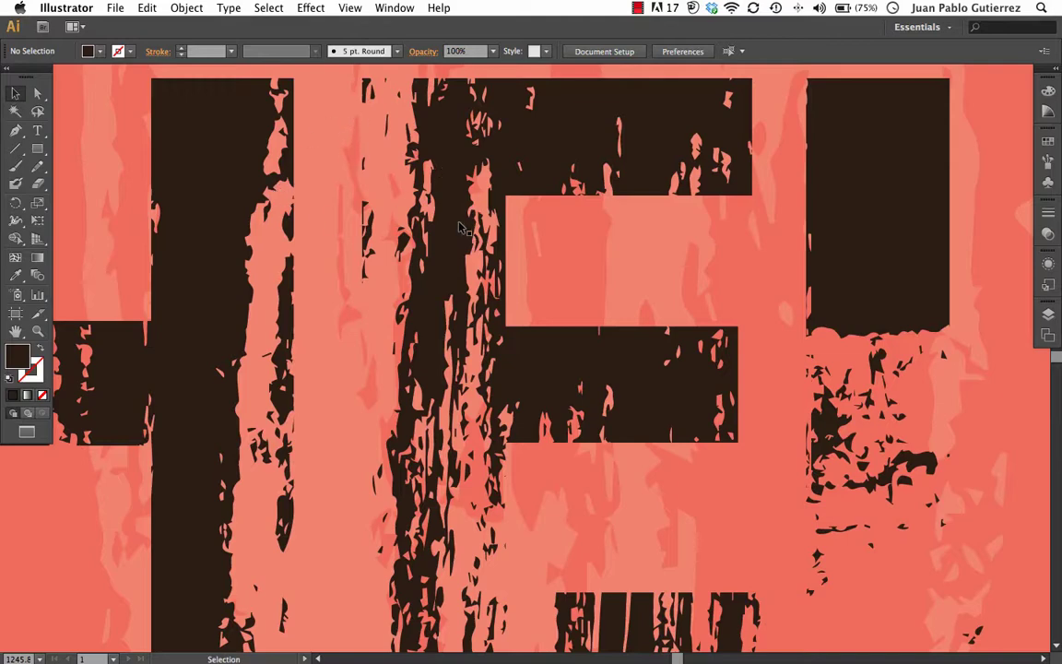
key("super+minus")
key("super+minus")
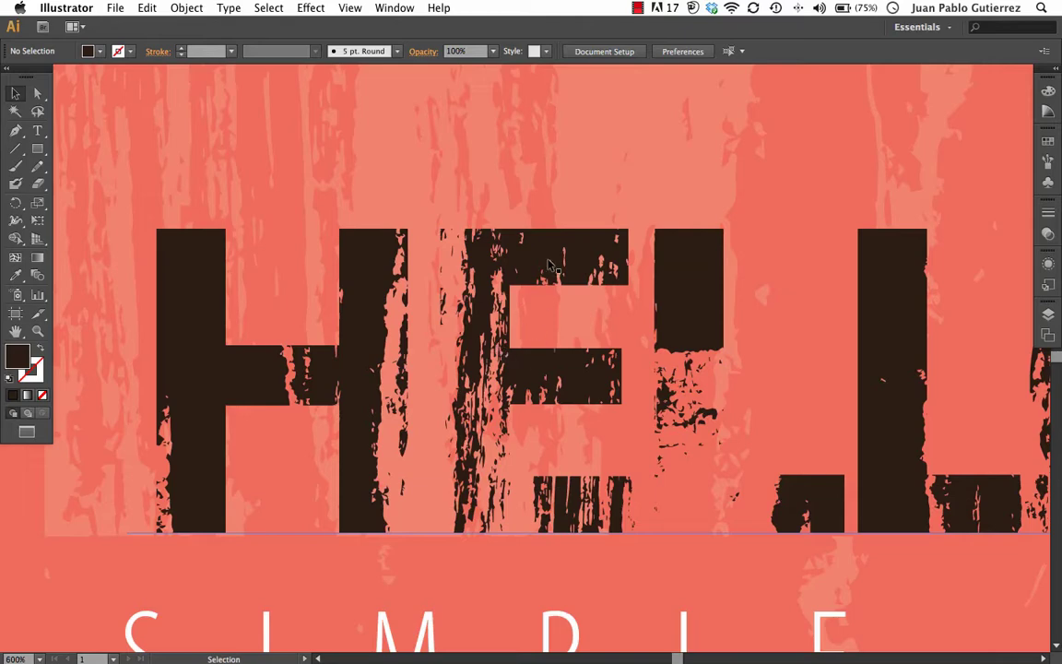
scroll(746, 357, "right", 10)
scroll(747, 358, "down", 2)
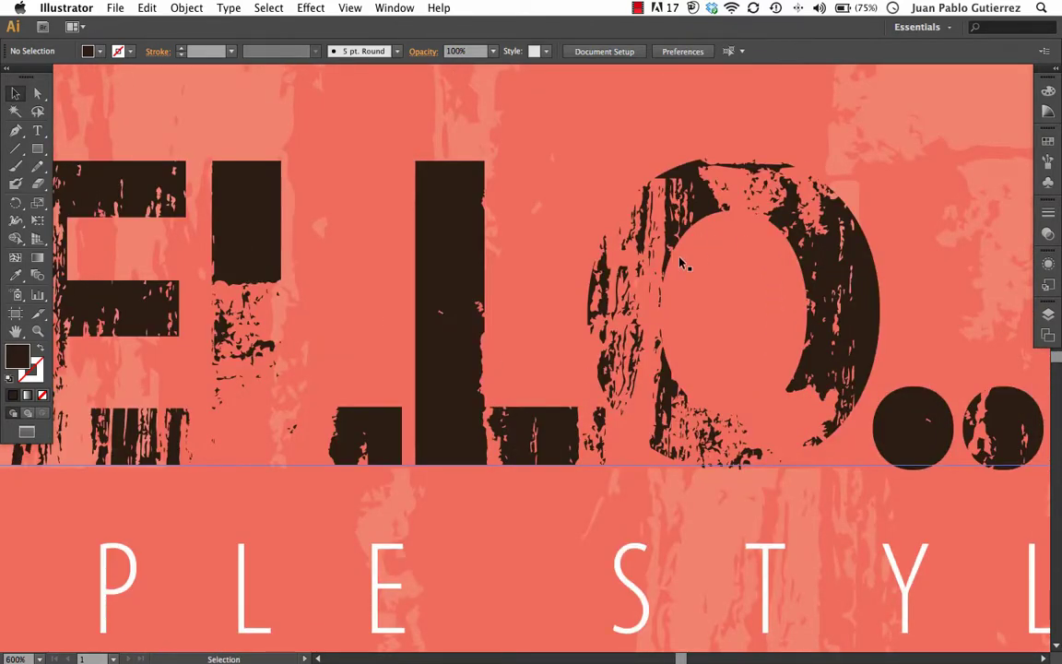
key("super+0")
In Photoshop, duplicate the Background as Layer 1 and set its blend mode to Multiply.
key("super+Tab")
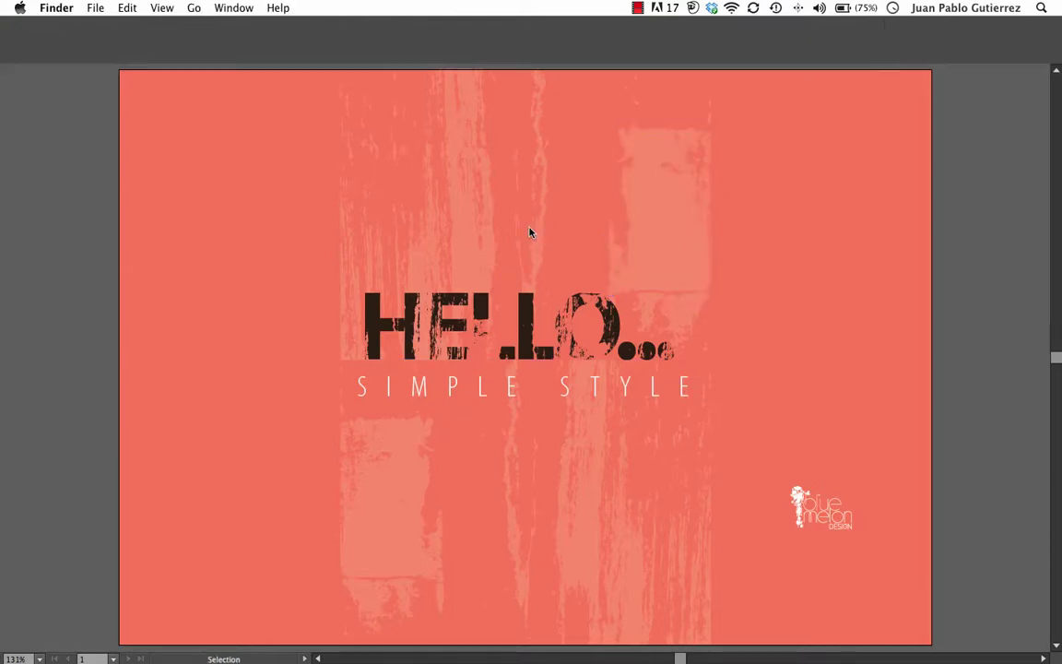
key("super+Tab")
key("super+Tab")
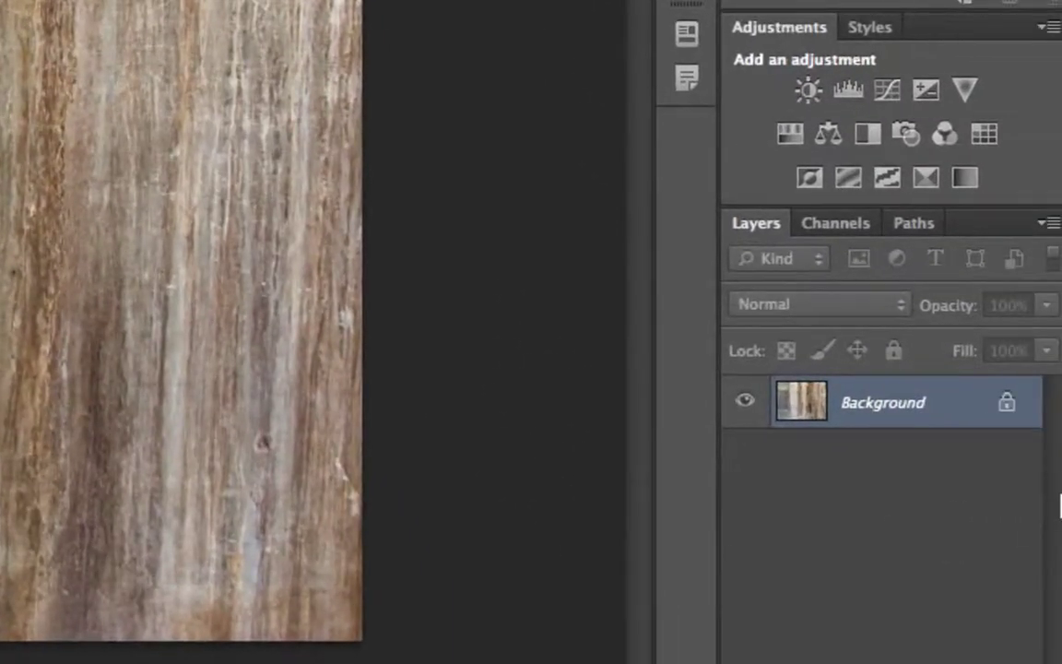
key("super+j")
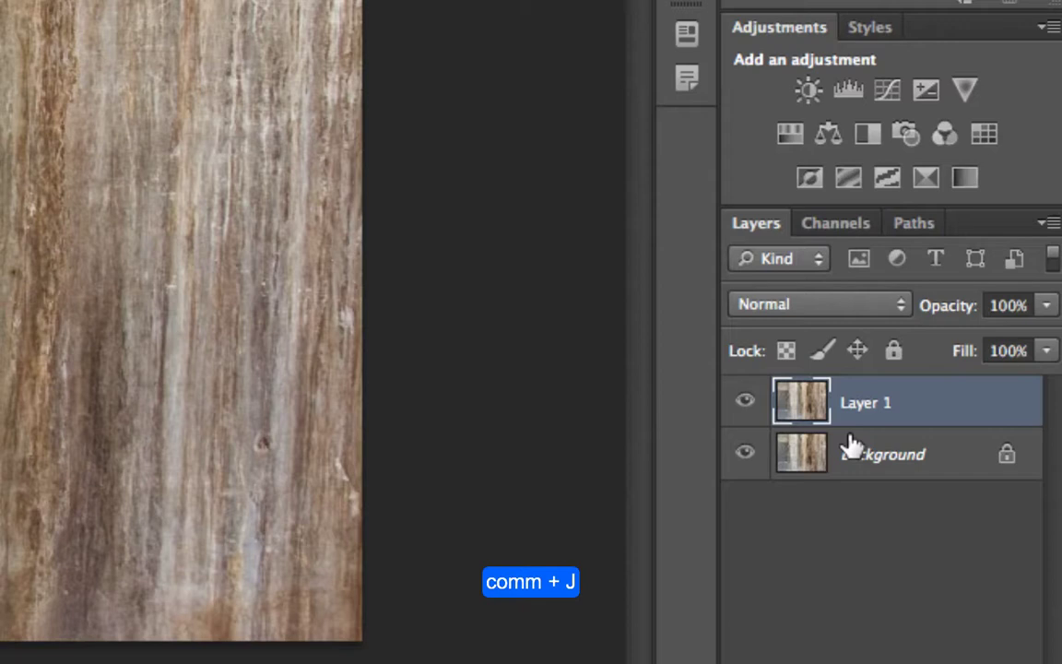
left_click(827, 306)
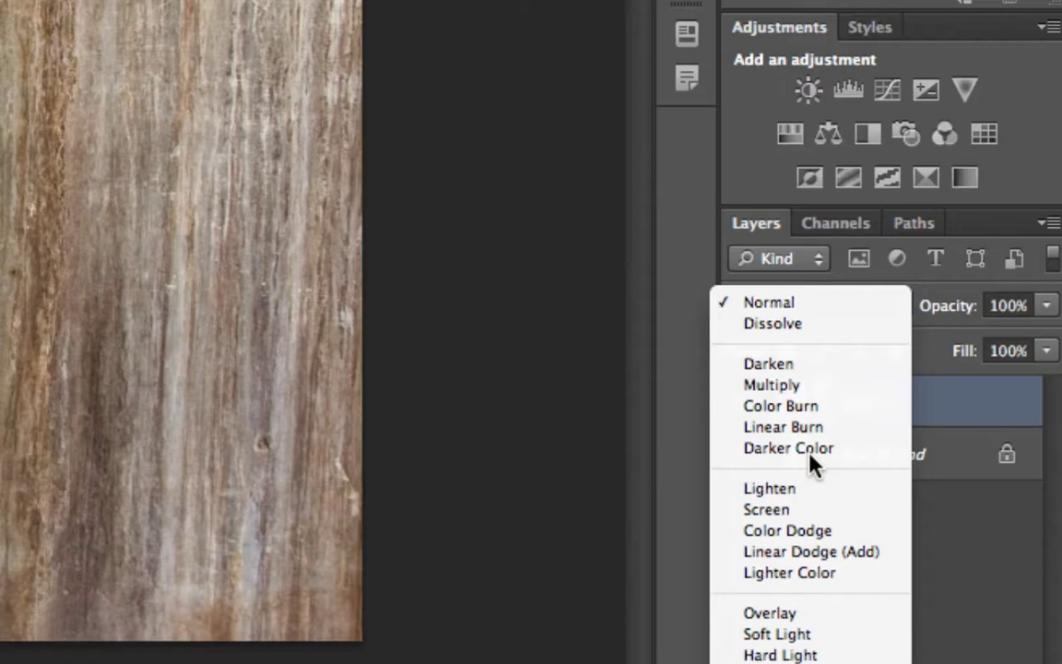
left_click(786, 269)
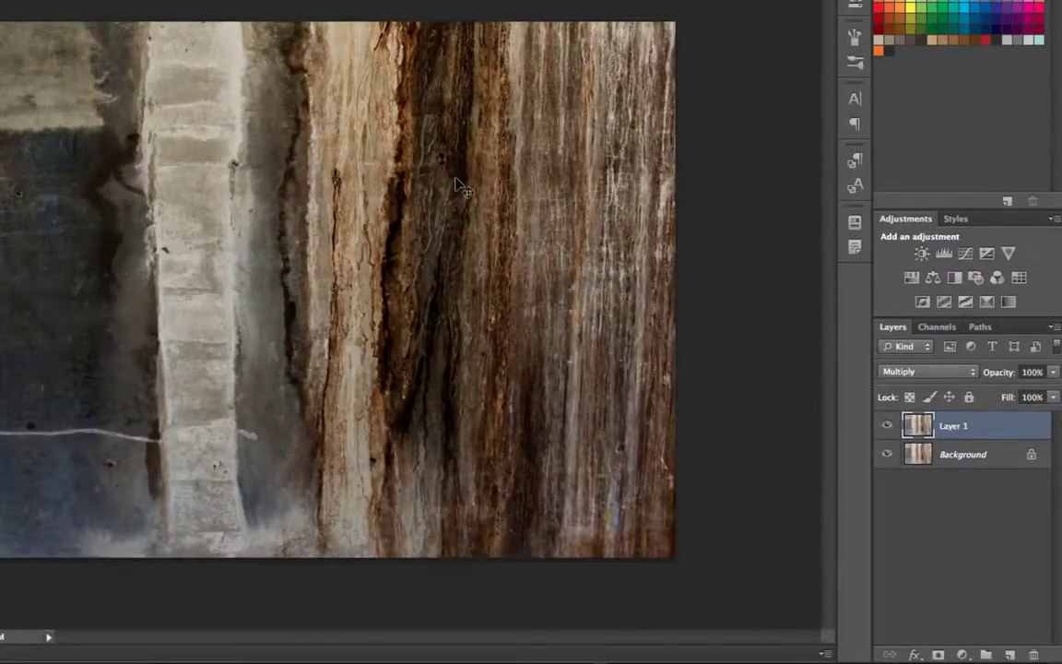
left_click(889, 428)
left_click(888, 428)
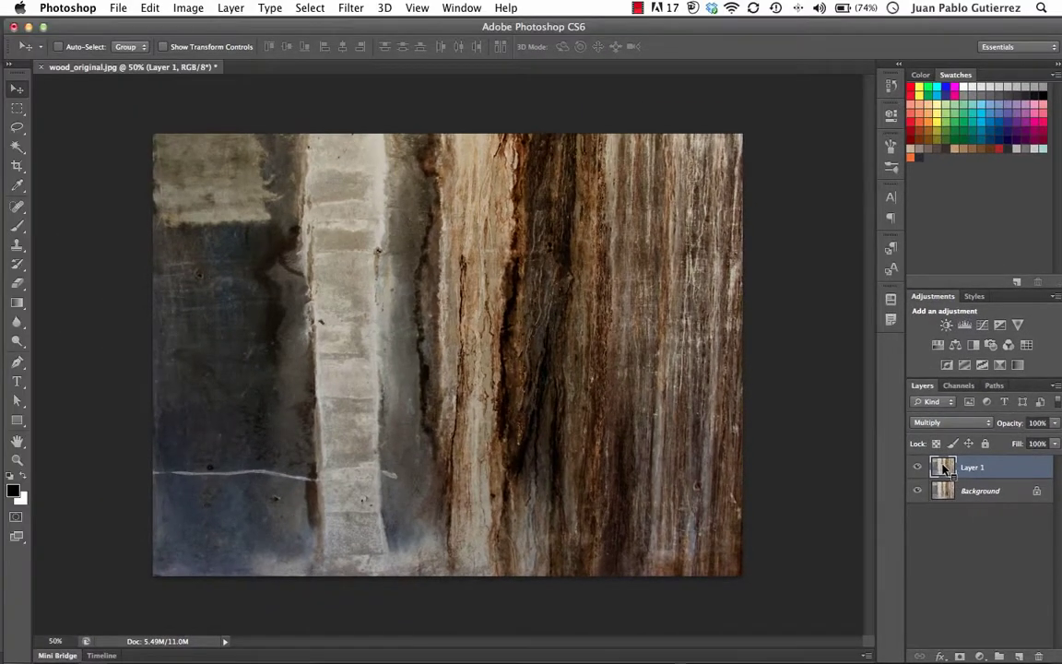
Switch Layer 1 from Multiply to Overlay and toggle its visibility to compare.
left_click(933, 422)
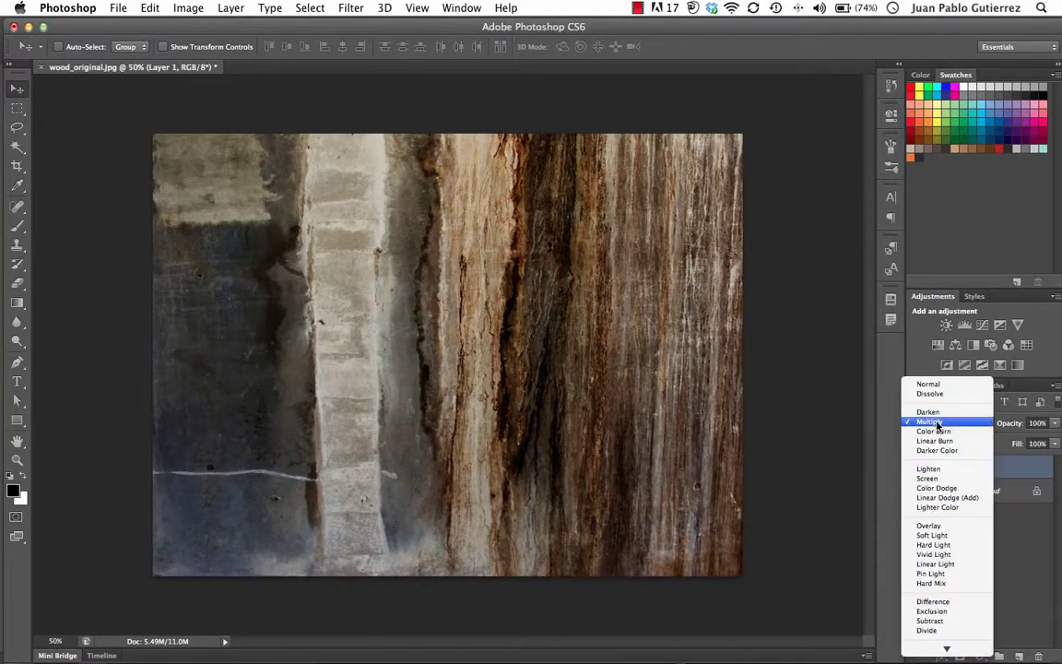
left_click(931, 524)
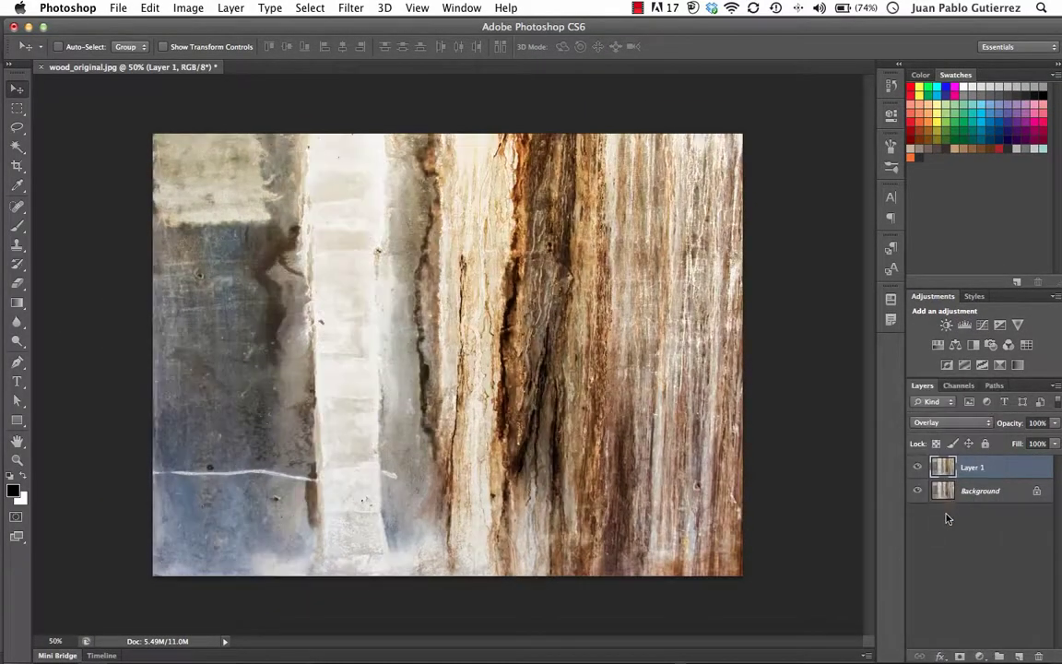
left_click(917, 467)
left_click(916, 468)
left_click(916, 467)
left_click(916, 467)
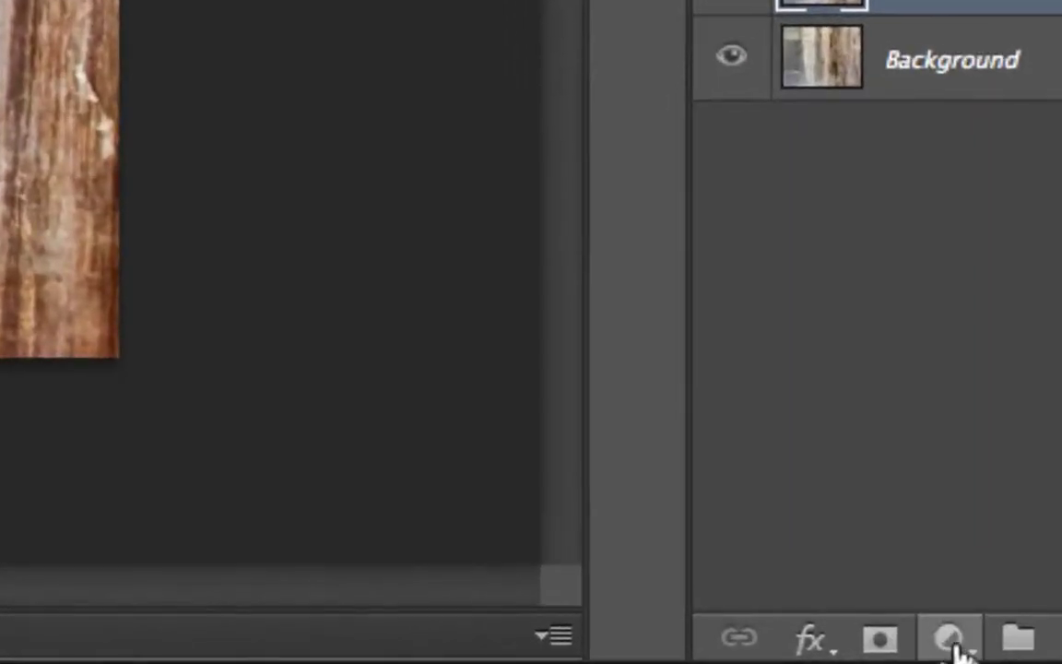
Add a Black & White adjustment layer with Yellows at 170 and Reds at -61.
left_click(953, 645)
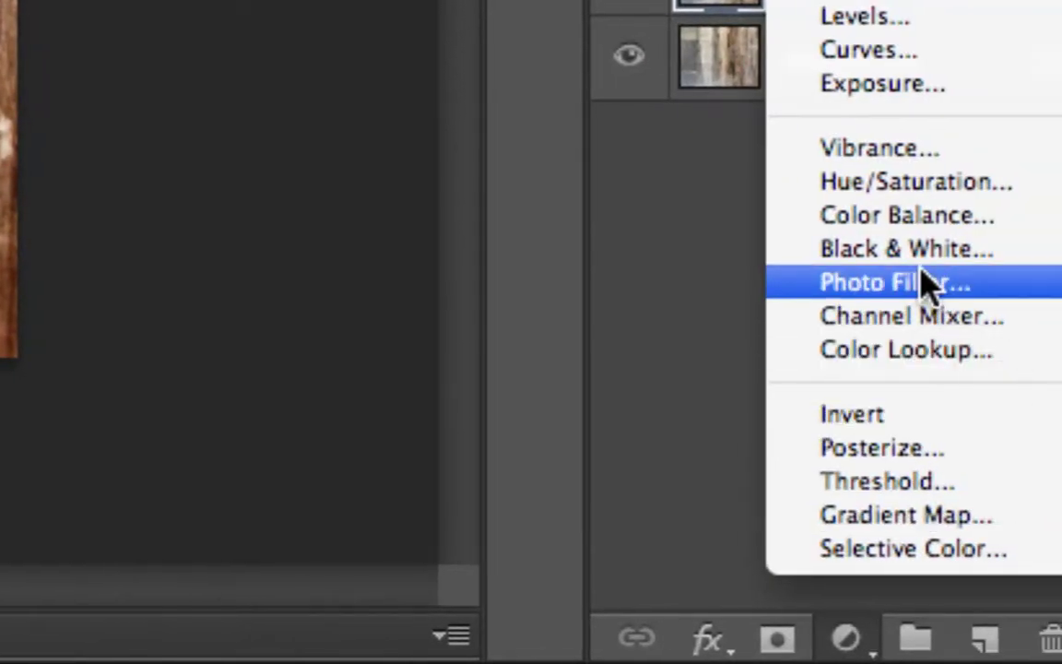
left_click(917, 257)
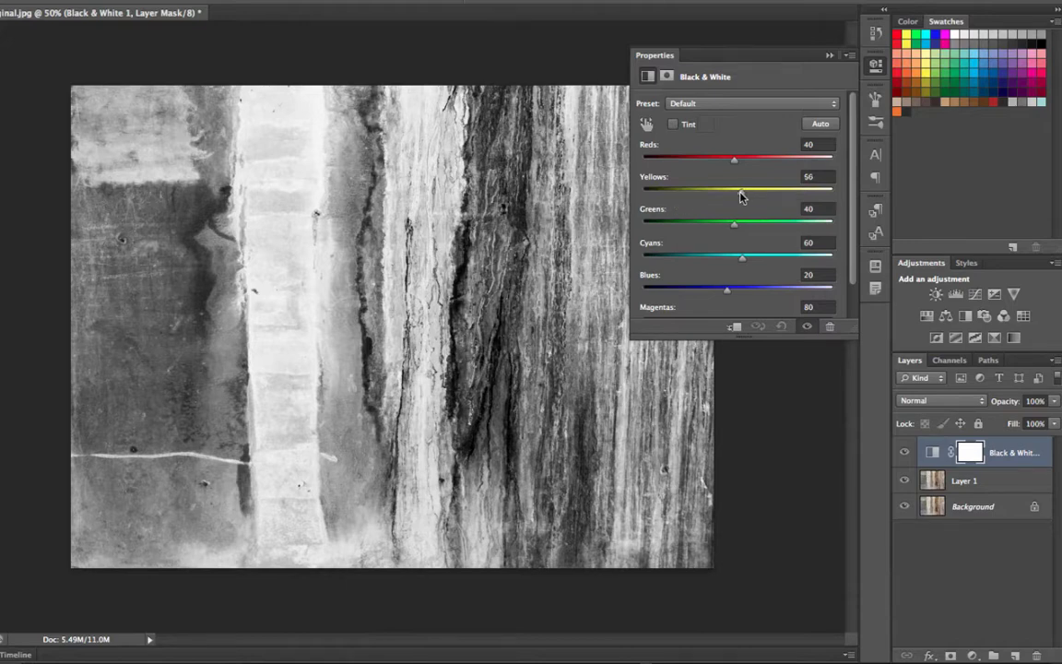
left_click_drag(741, 193, 783, 196)
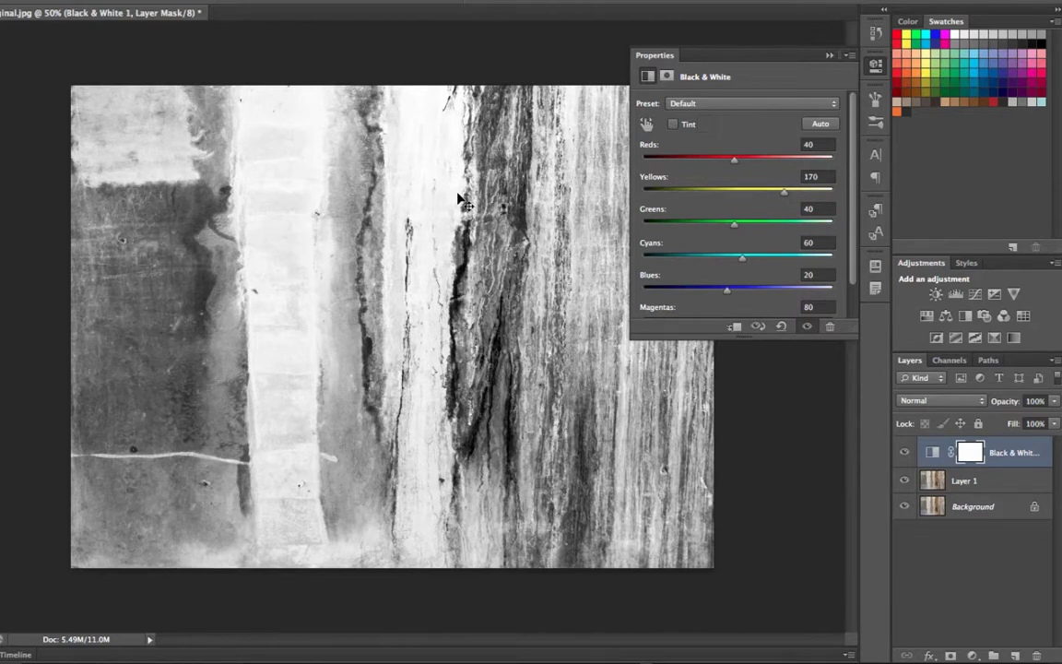
left_click_drag(734, 161, 695, 163)
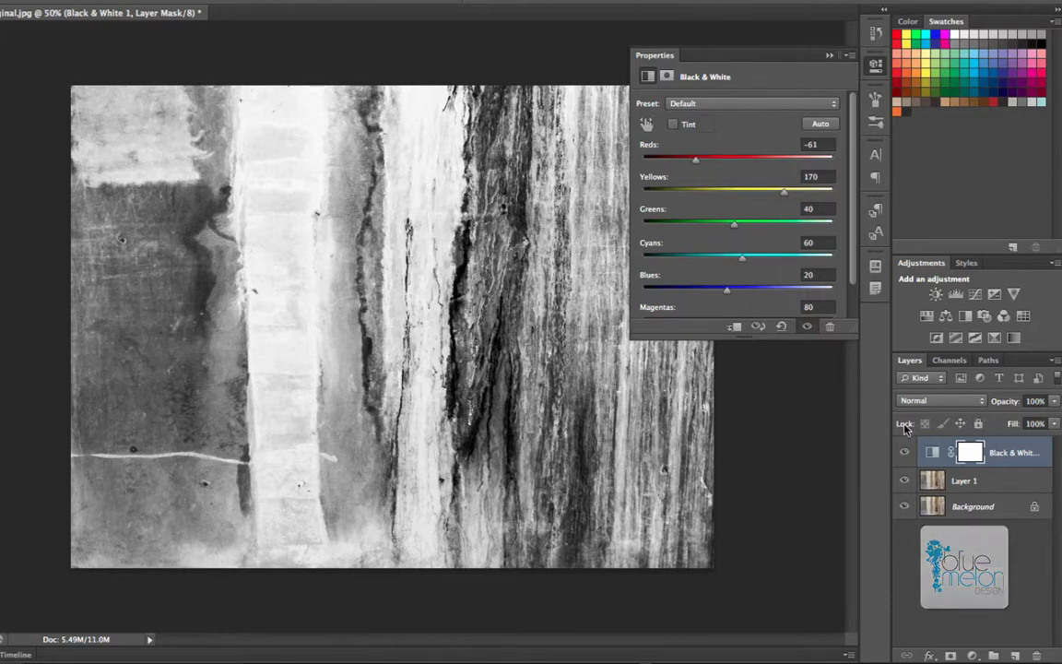
Toggle the Black & White layer on and off to compare against the colour wood.
left_click(905, 452)
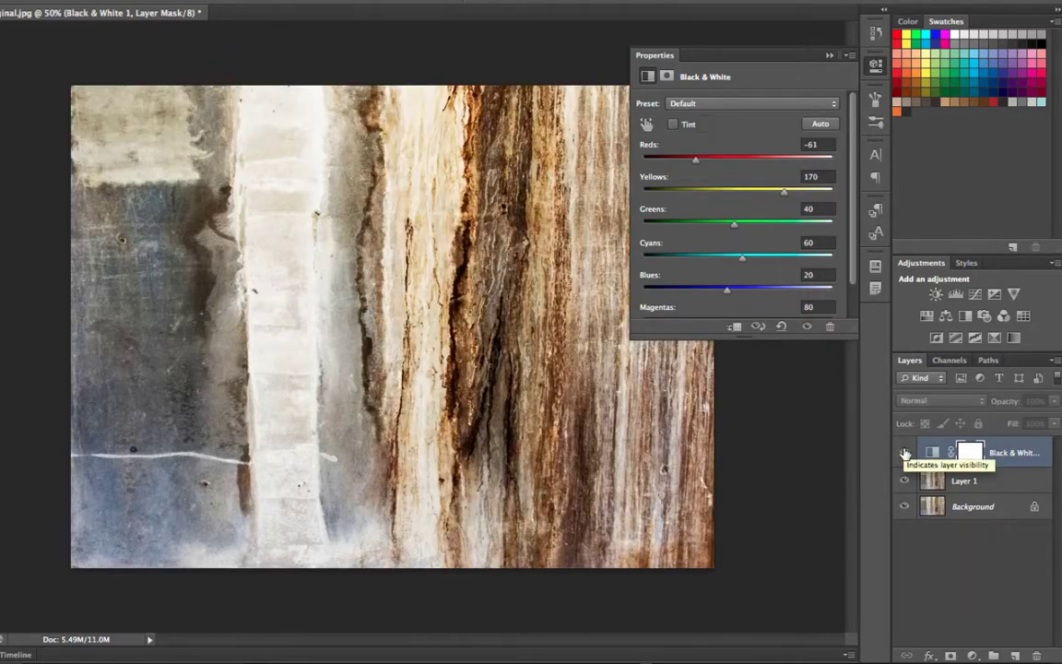
left_click(904, 453)
left_click(904, 452)
left_click(905, 453)
left_click(905, 452)
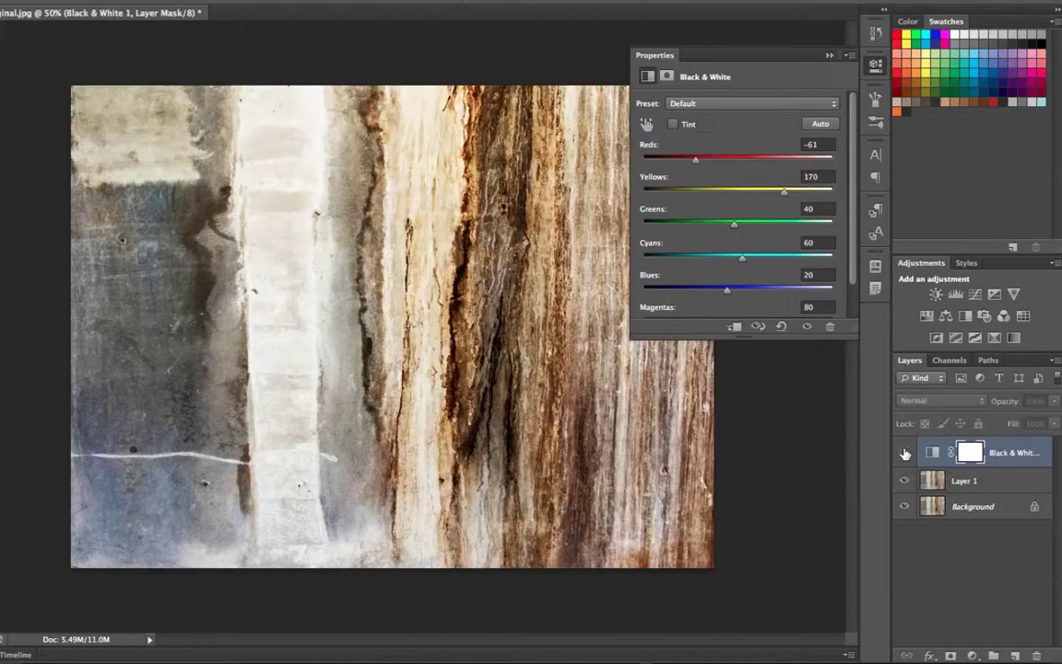
left_click(904, 452)
left_click(828, 56)
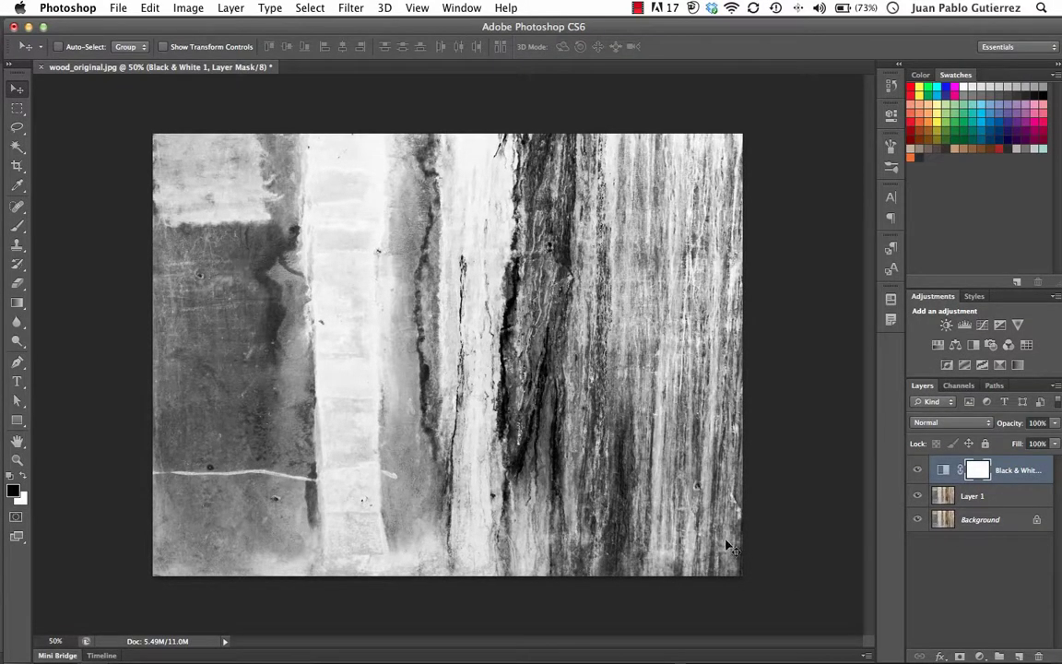
Add a Levels adjustment layer with the black input raised to 32.
left_click(979, 657)
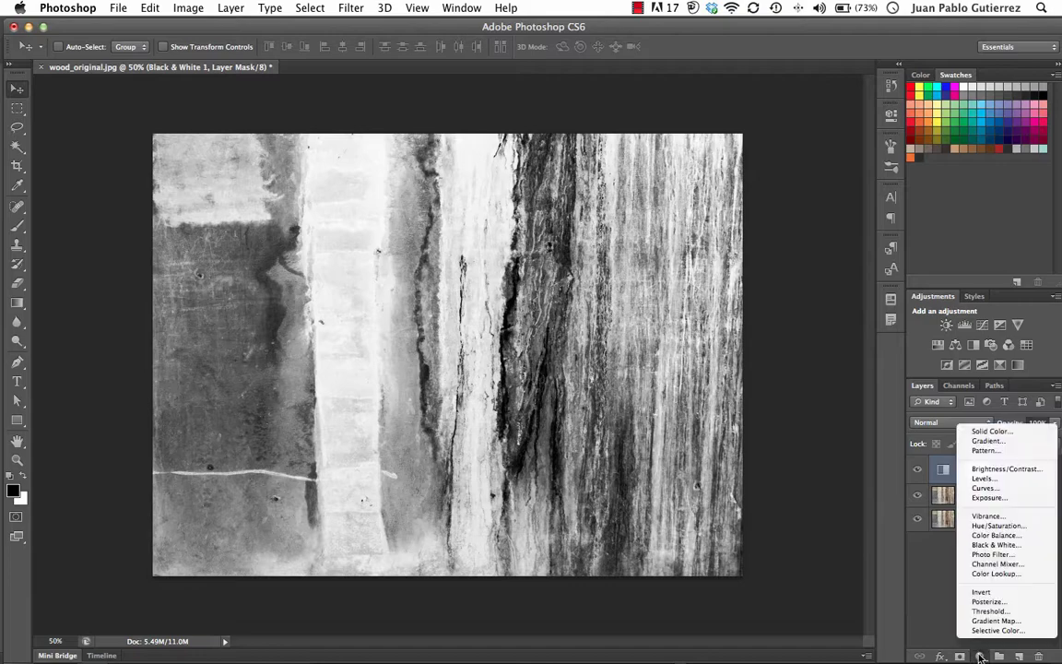
left_click(982, 478)
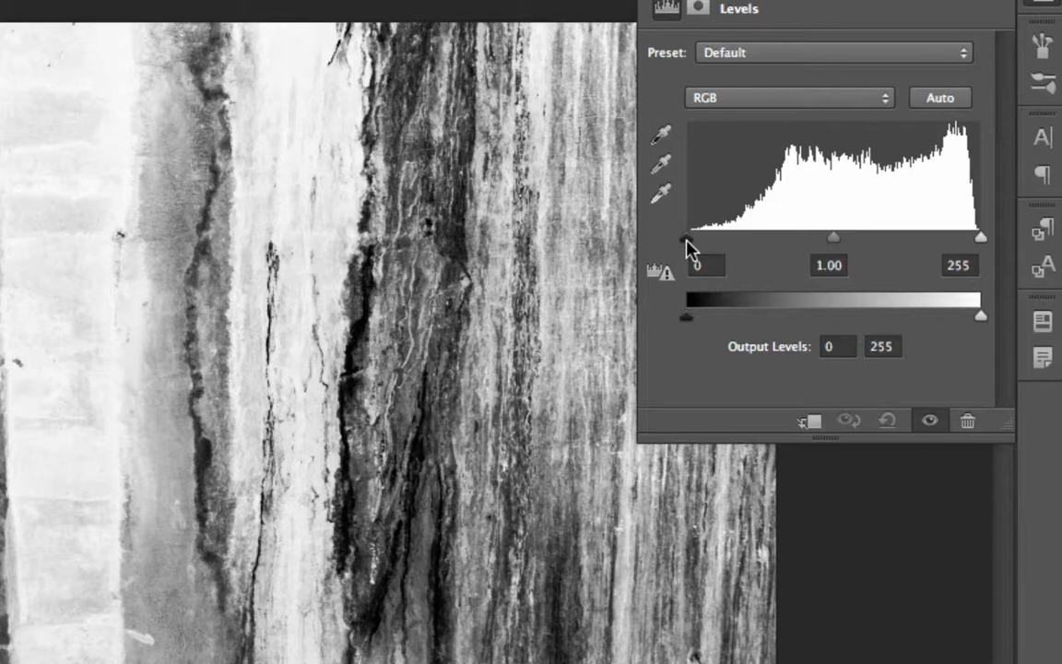
left_click_drag(686, 239, 723, 241)
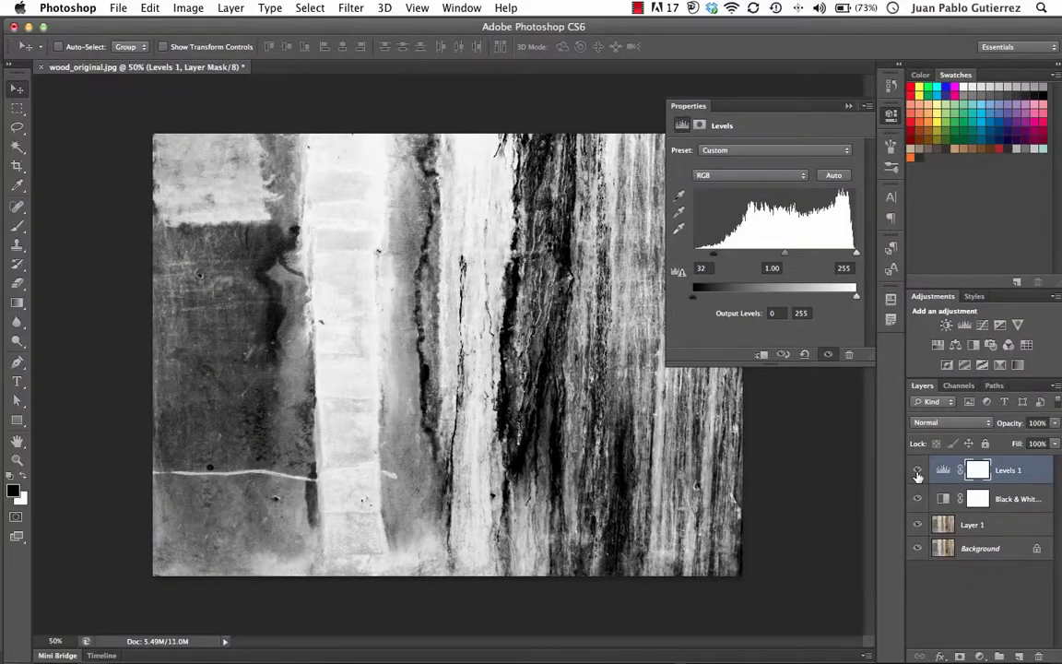
Compare the image with and without Levels, leave it on, and close its Properties panel.
left_click(917, 473)
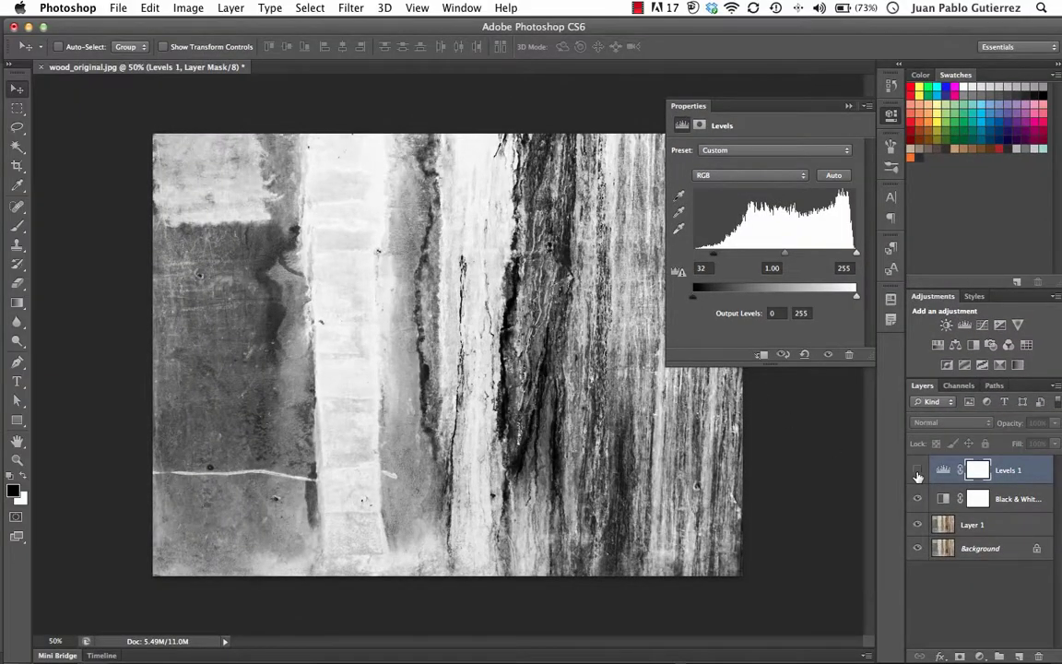
left_click(917, 473)
left_click(917, 473)
left_click(917, 473)
left_click(917, 472)
left_click(917, 473)
left_click(917, 473)
left_click(918, 472)
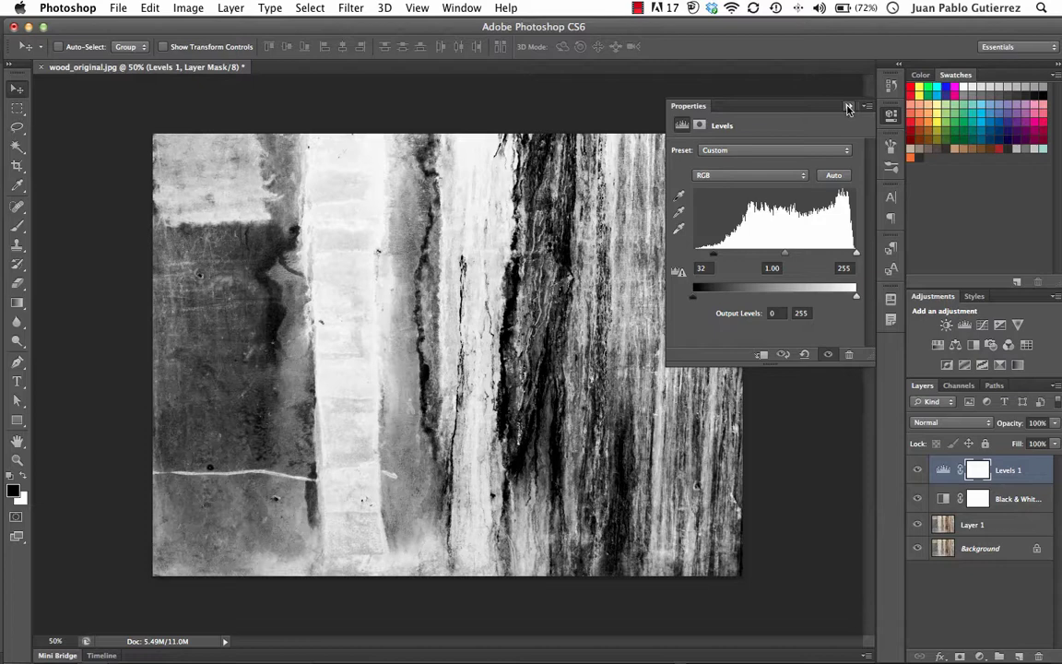
left_click(847, 105)
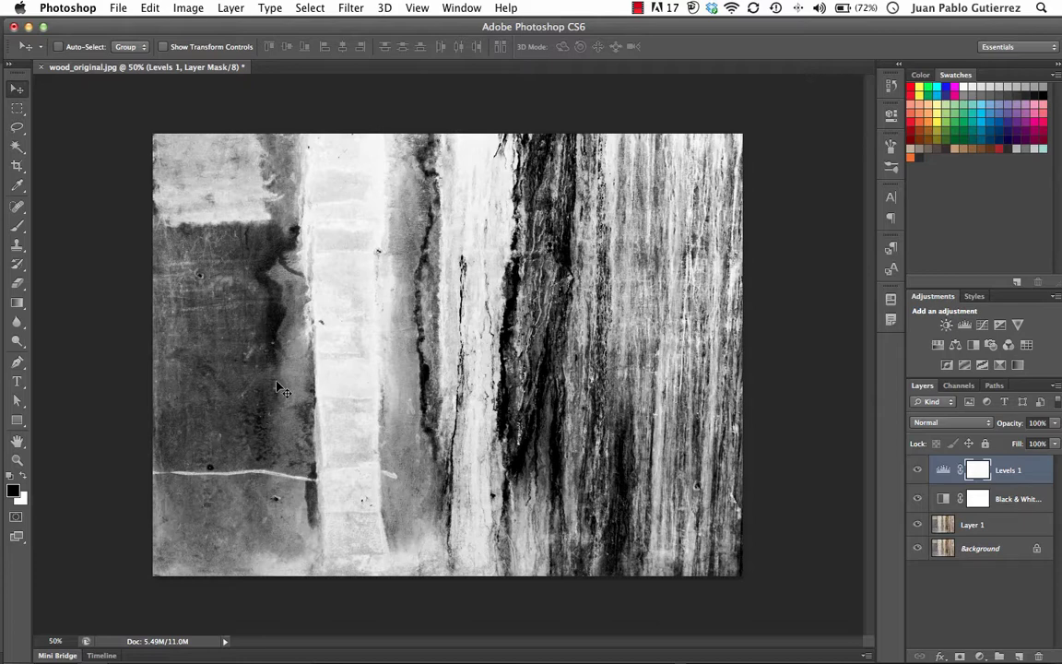
Save the layered document as wood_B&W.psd on the Desktop in Photoshop format.
key("super+shift+s")
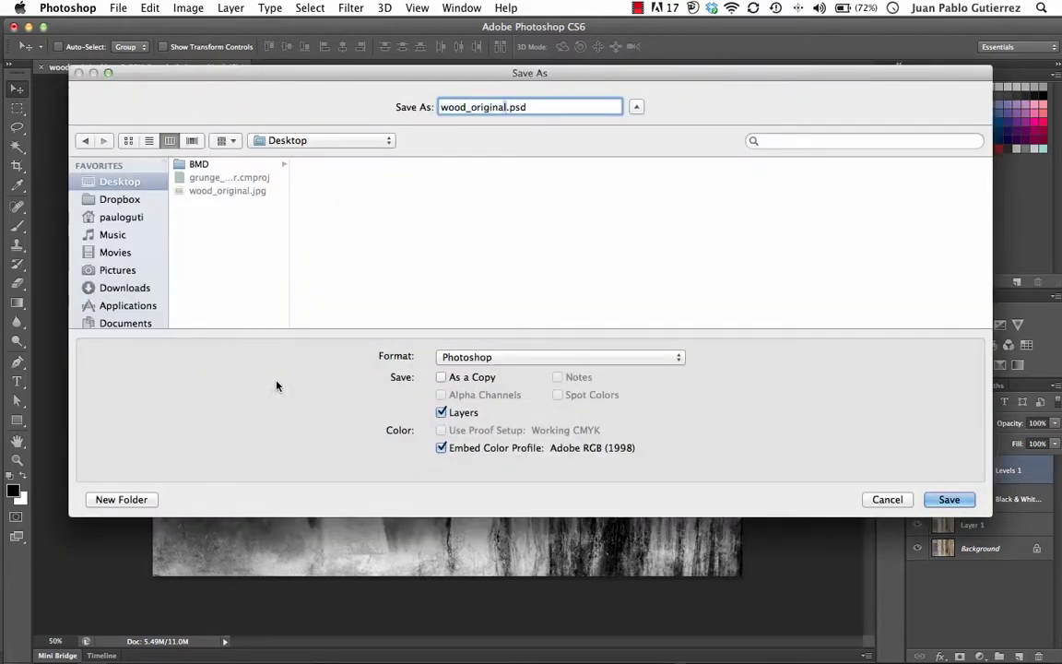
key("shift+Left")
key("shift+Left")
key("shift+Left")
key("shift+Left")
key("shift+Left")
key("shift+Left")
key("shift+Left")
key("shift+Left")
type("B&W")
key("Return")
key("Return")
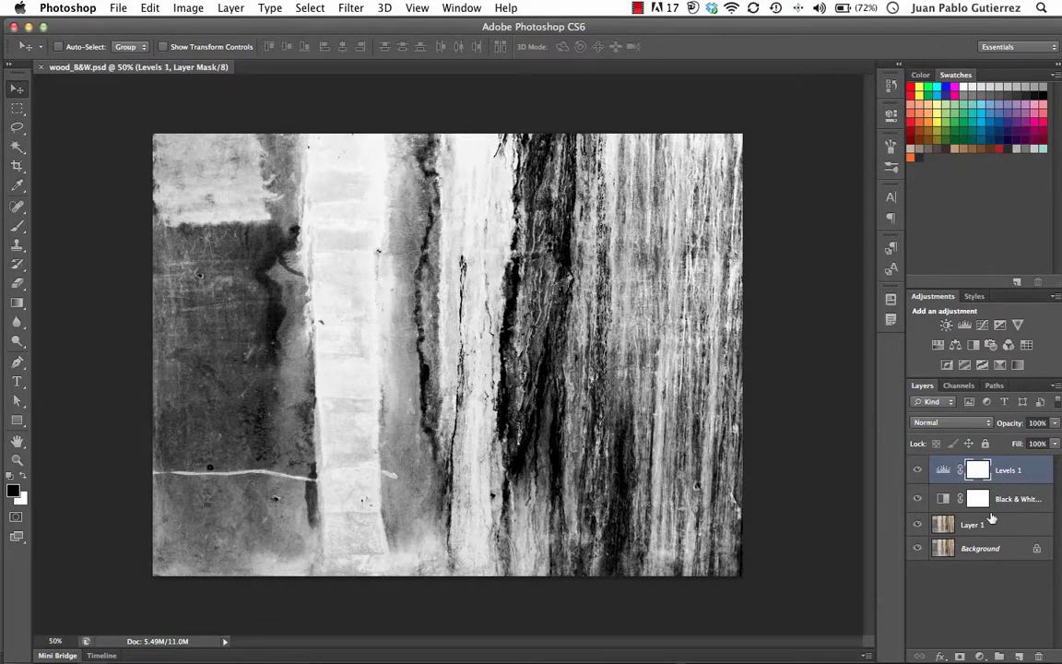
Select all four layers, merge and undo it, then flatten via the Layers panel menu.
left_click(988, 553, "shift")
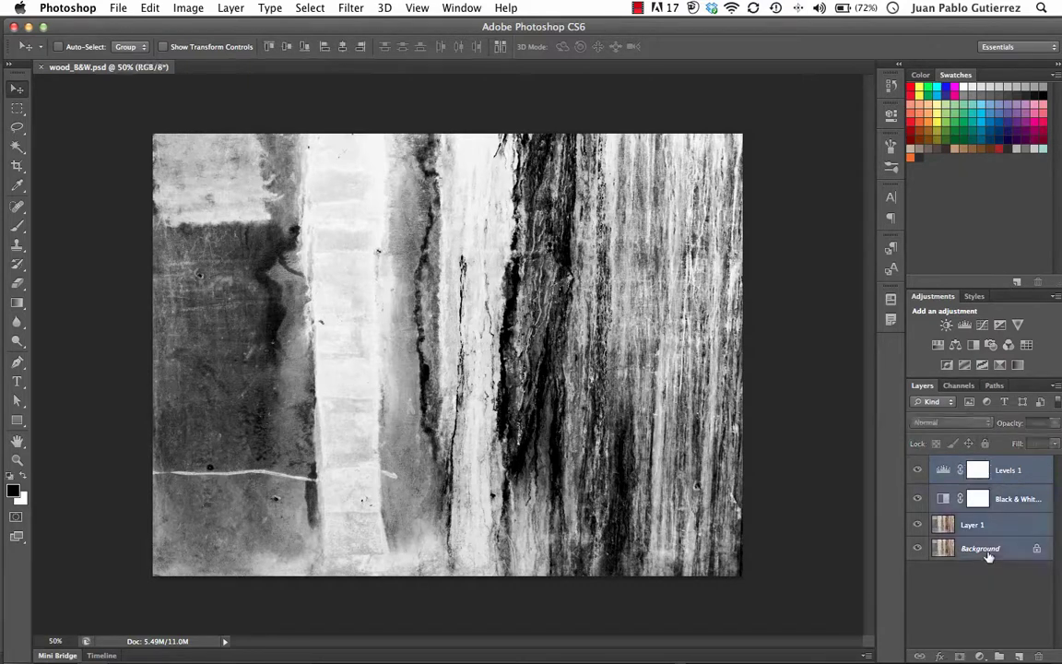
left_click_drag(986, 551, 985, 527)
key("super+e")
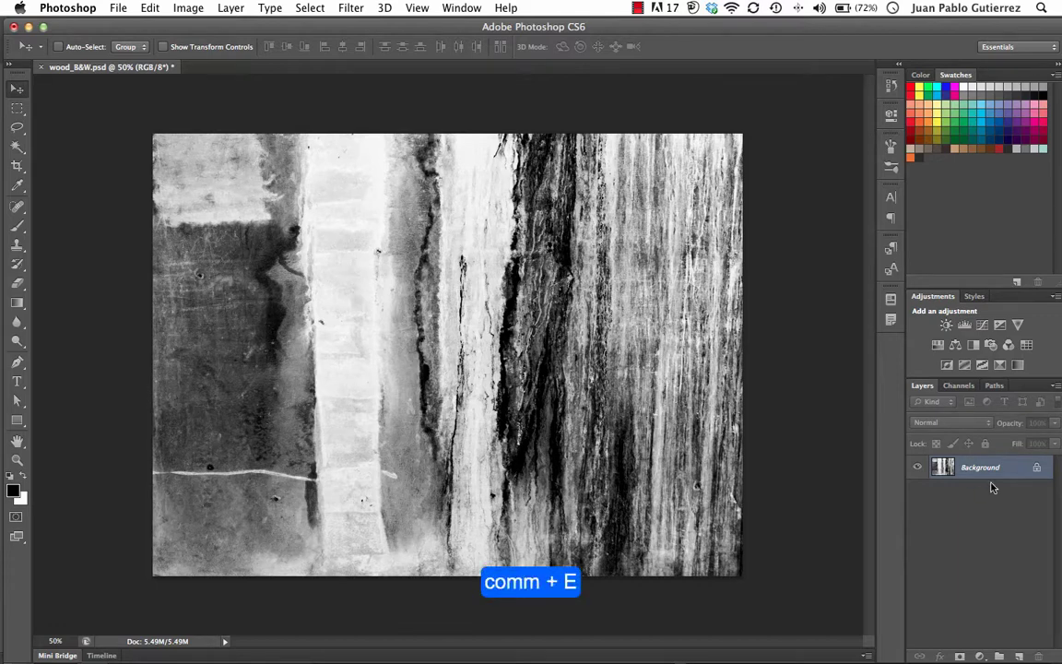
key("super+z")
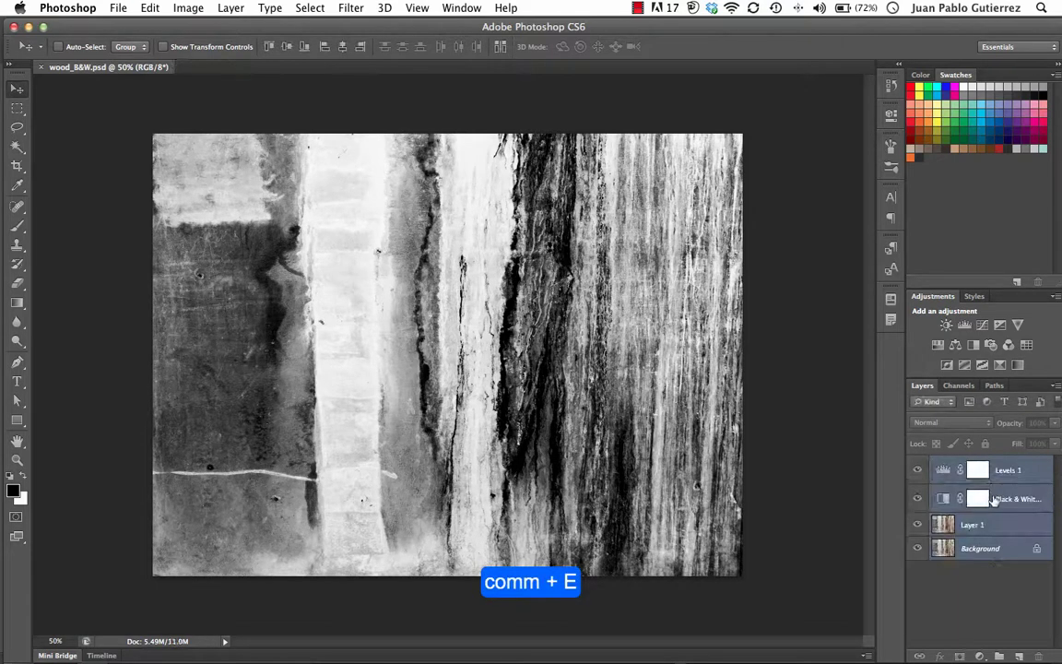
left_click(1058, 387)
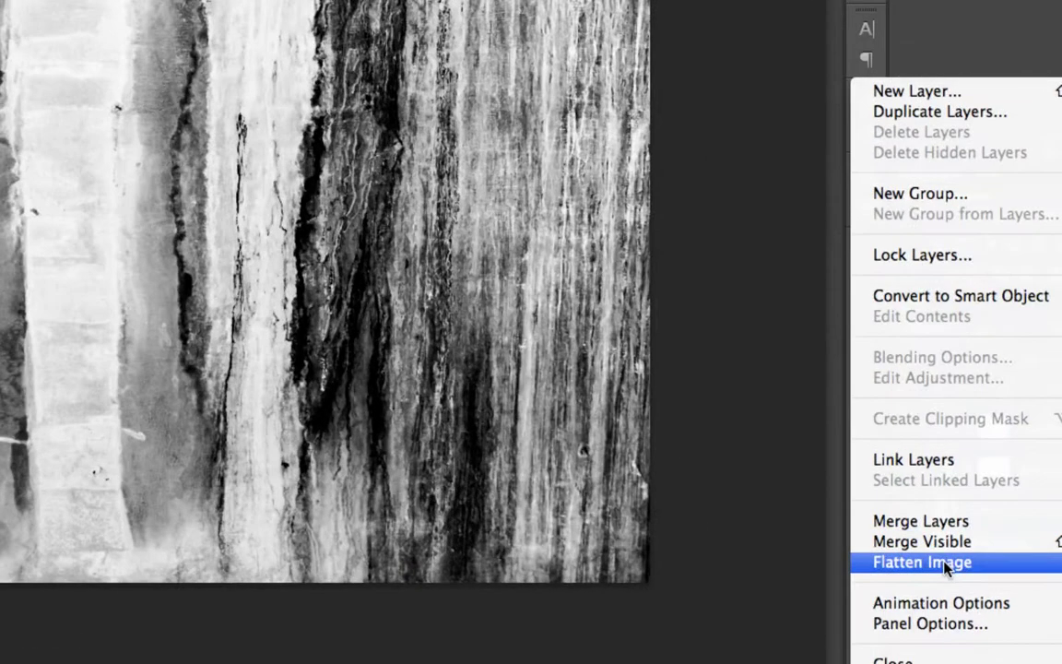
left_click(945, 564)
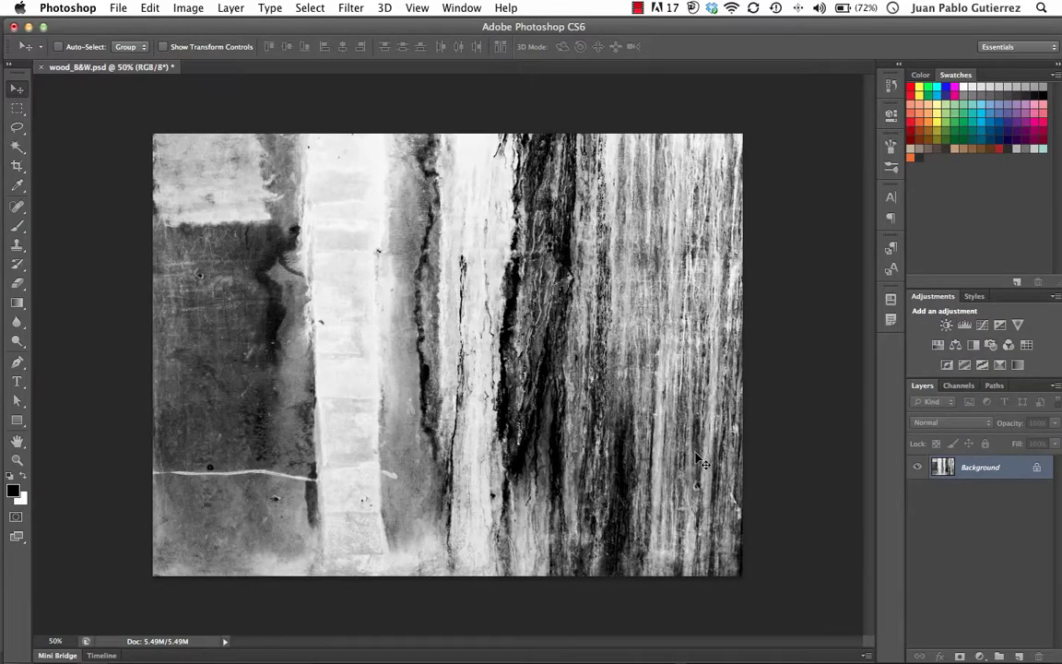
Save a JPEG copy named wood_B&W_flattened.jpg to the Desktop, accepting the default JPEG options.
key("super+shift+s")
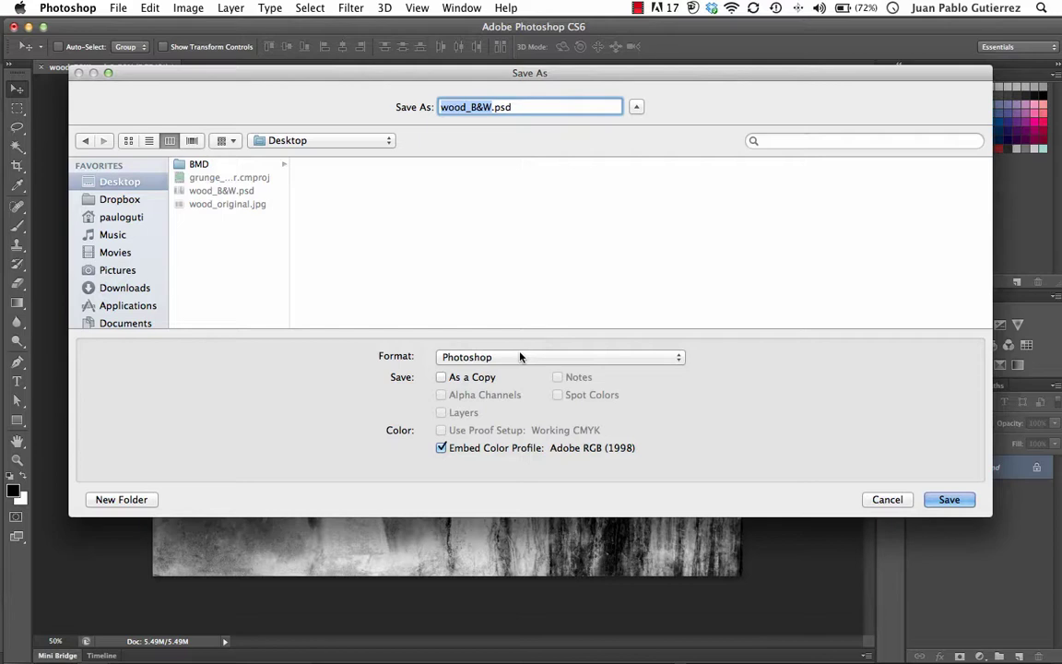
left_click(519, 356)
left_click(507, 447)
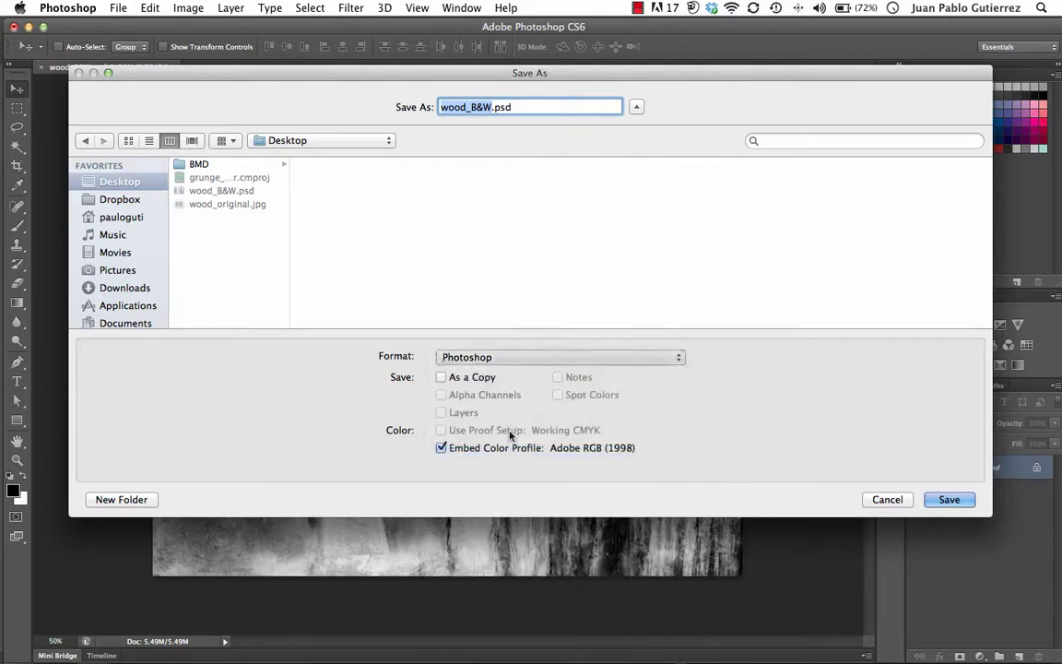
left_click(492, 108)
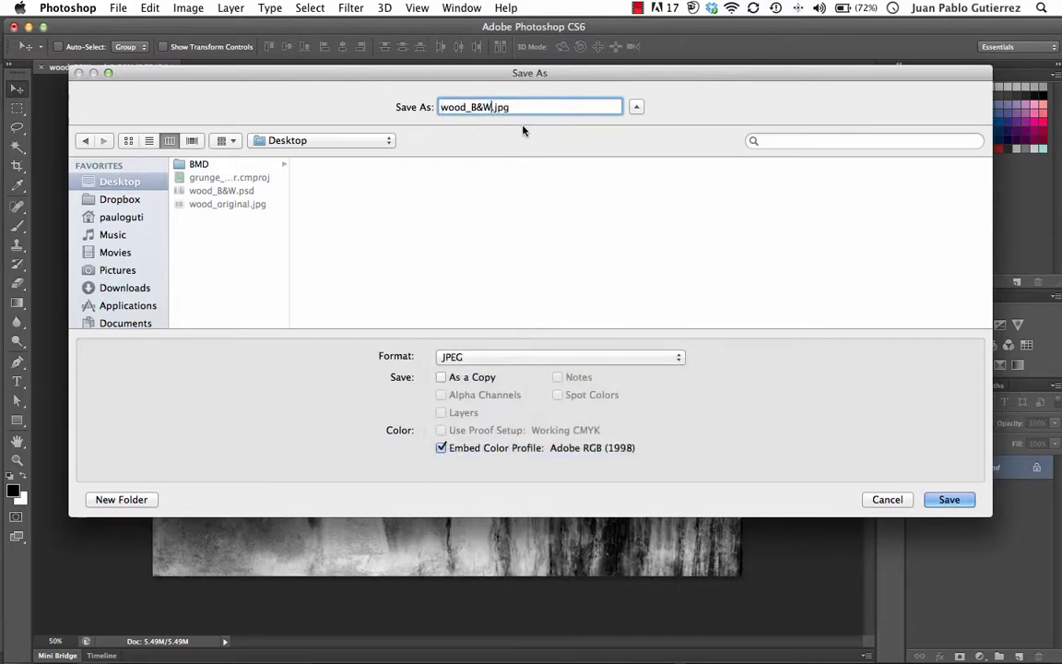
type("_flattened")
left_click(951, 503)
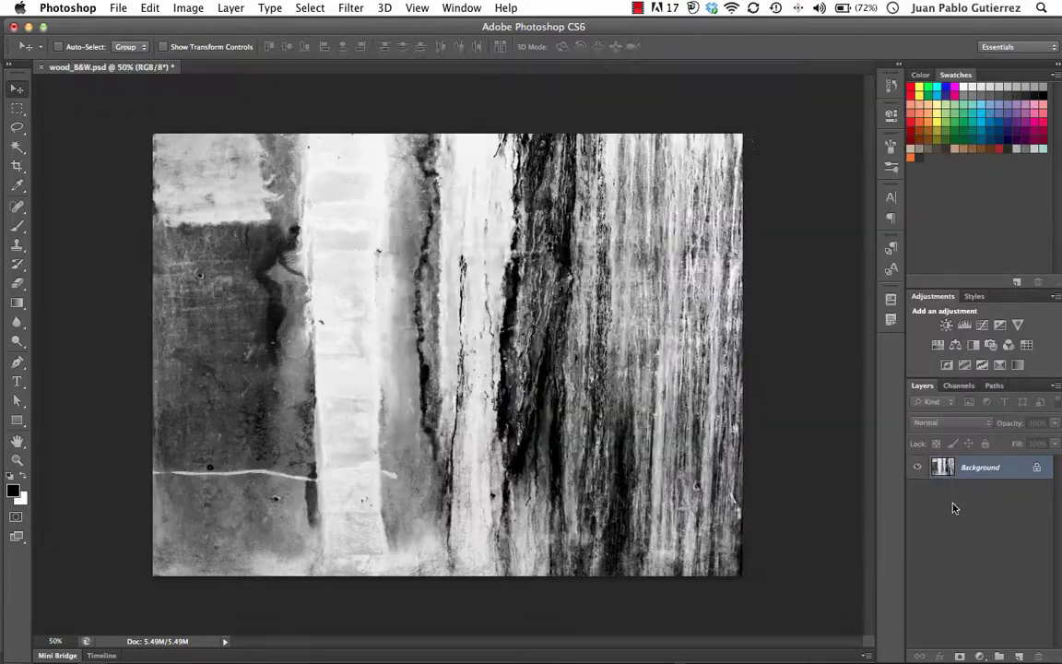
left_click(616, 232)
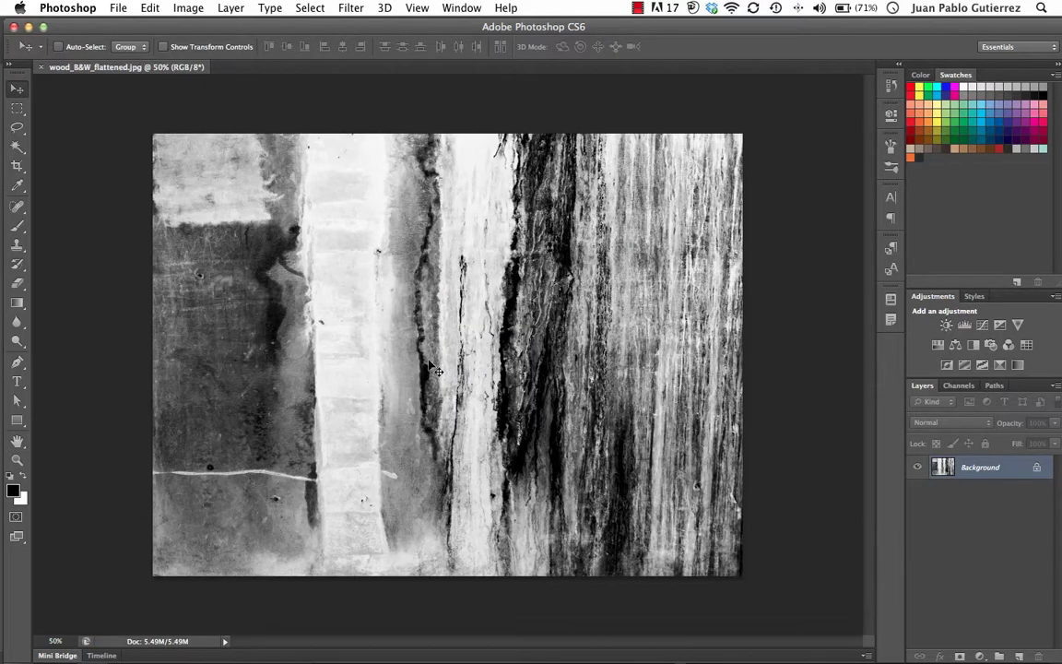
key("super+Tab")
key("super+Tab")
key("super+Tab")
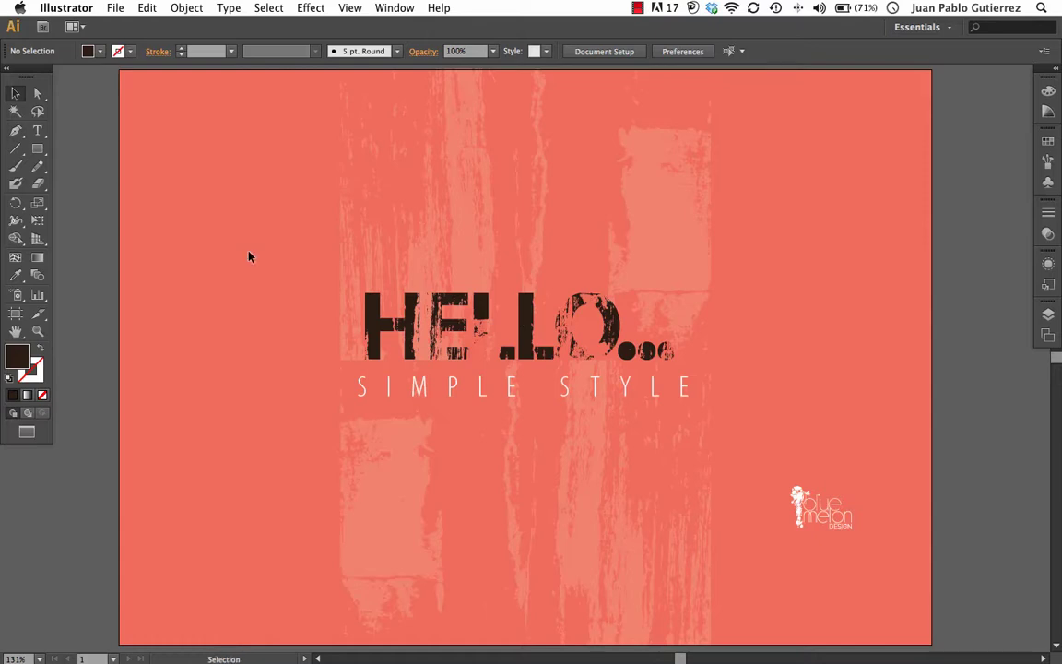
key("super+Tab")
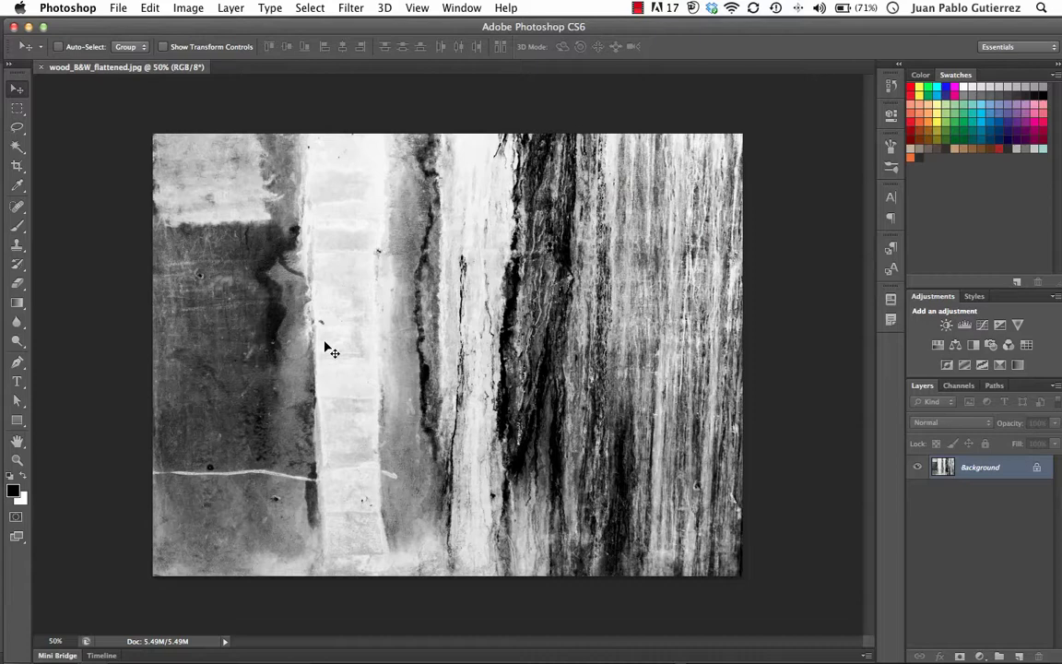